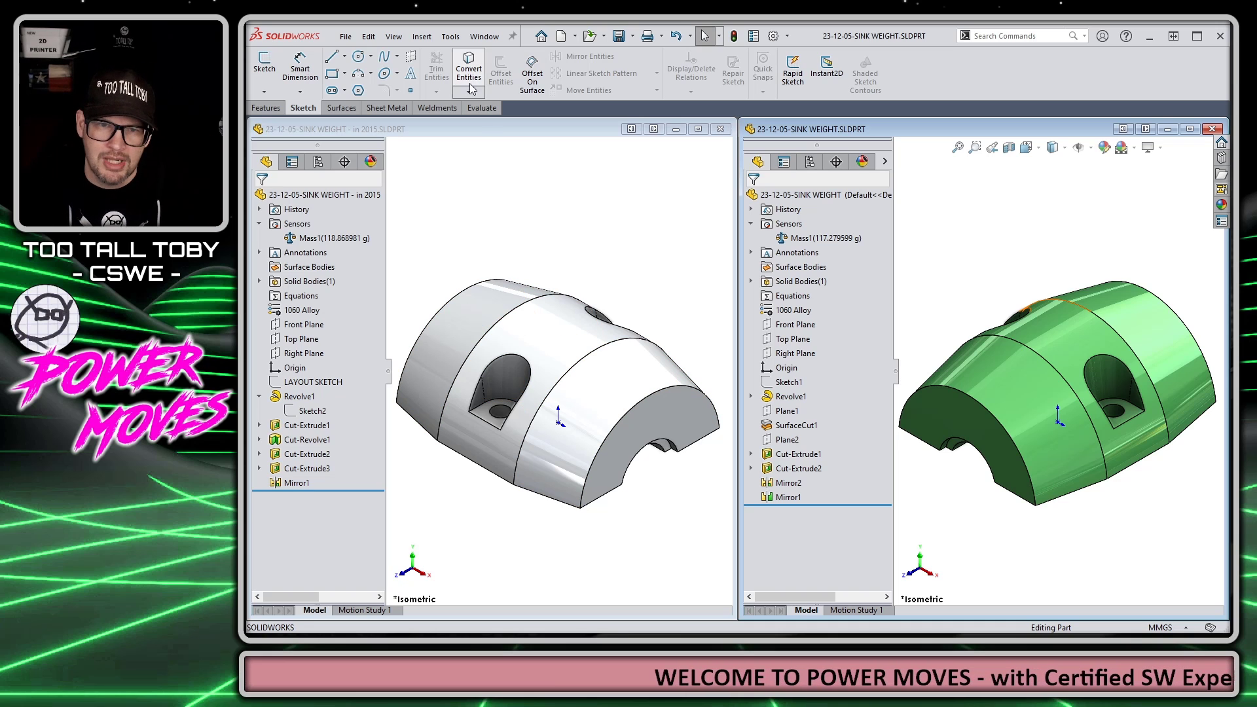
Step: Compare geometry with 23-12-05-SINK WEIGHT - in 2015.SLDPRT as the reference and 23-12-05-SINK WEIGHT.SLDPRT as the modified document, then close the comparison
left_click(452, 36)
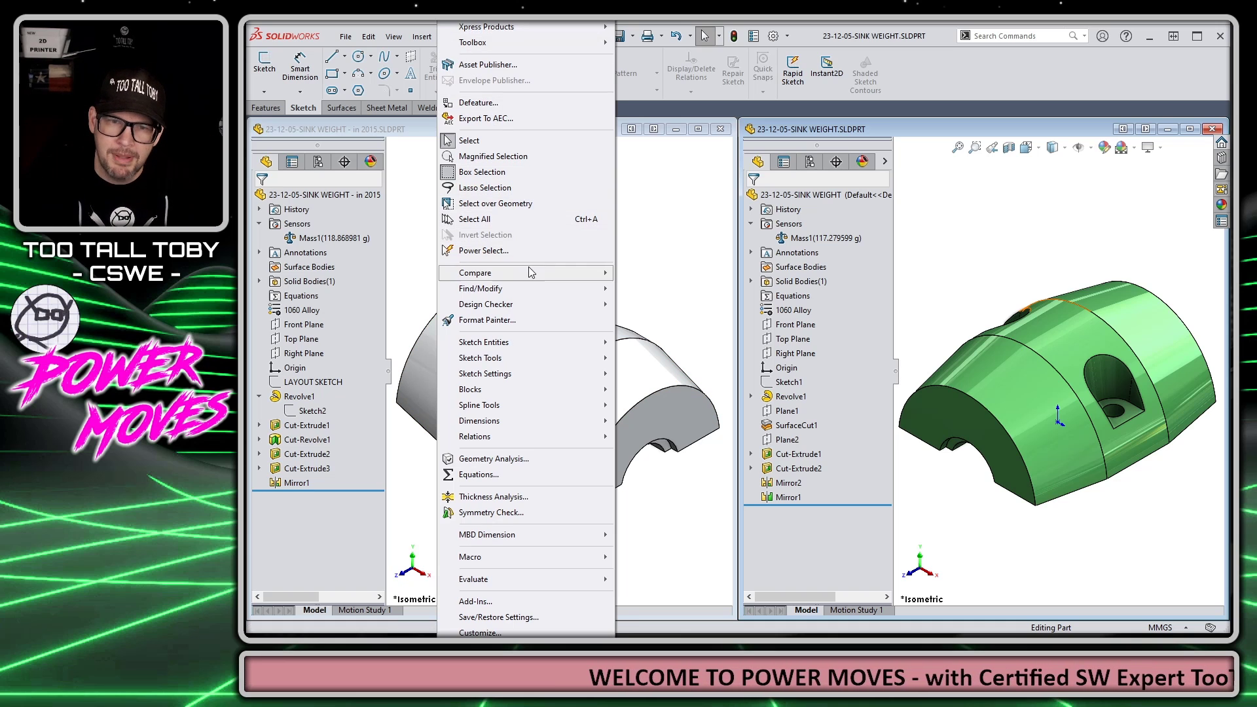
mouse_move(530, 273)
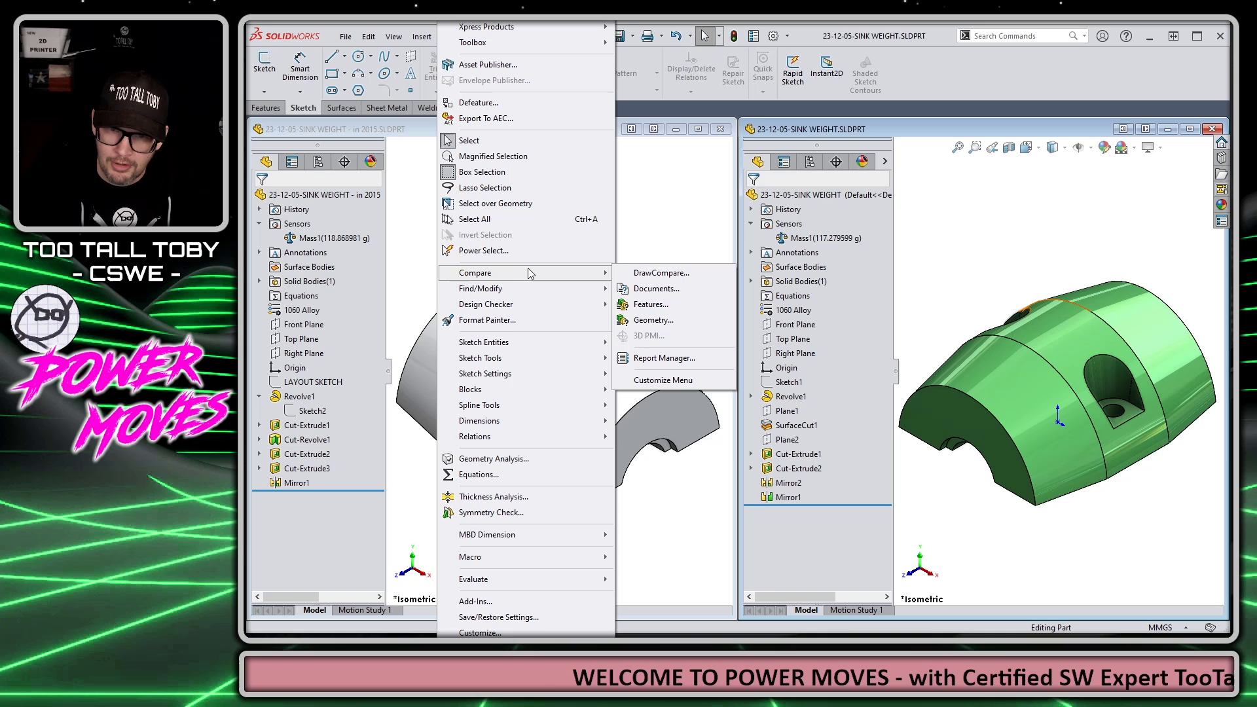
left_click(684, 323)
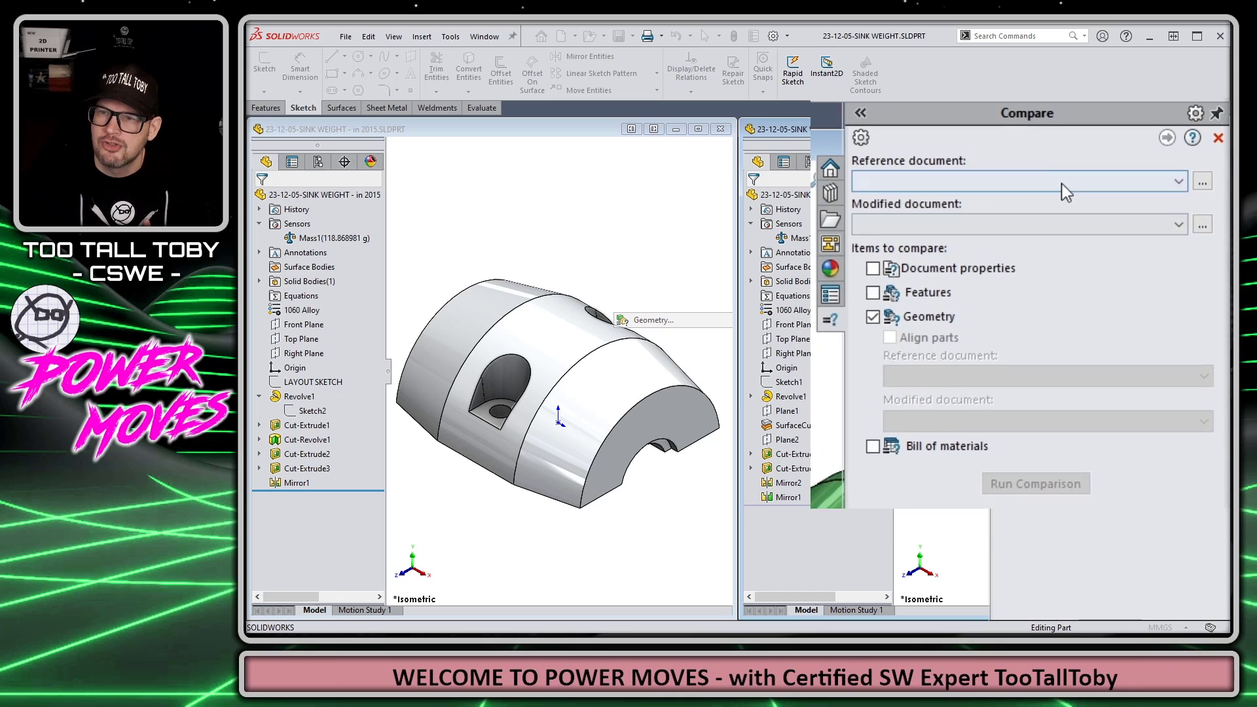
left_click(1056, 190)
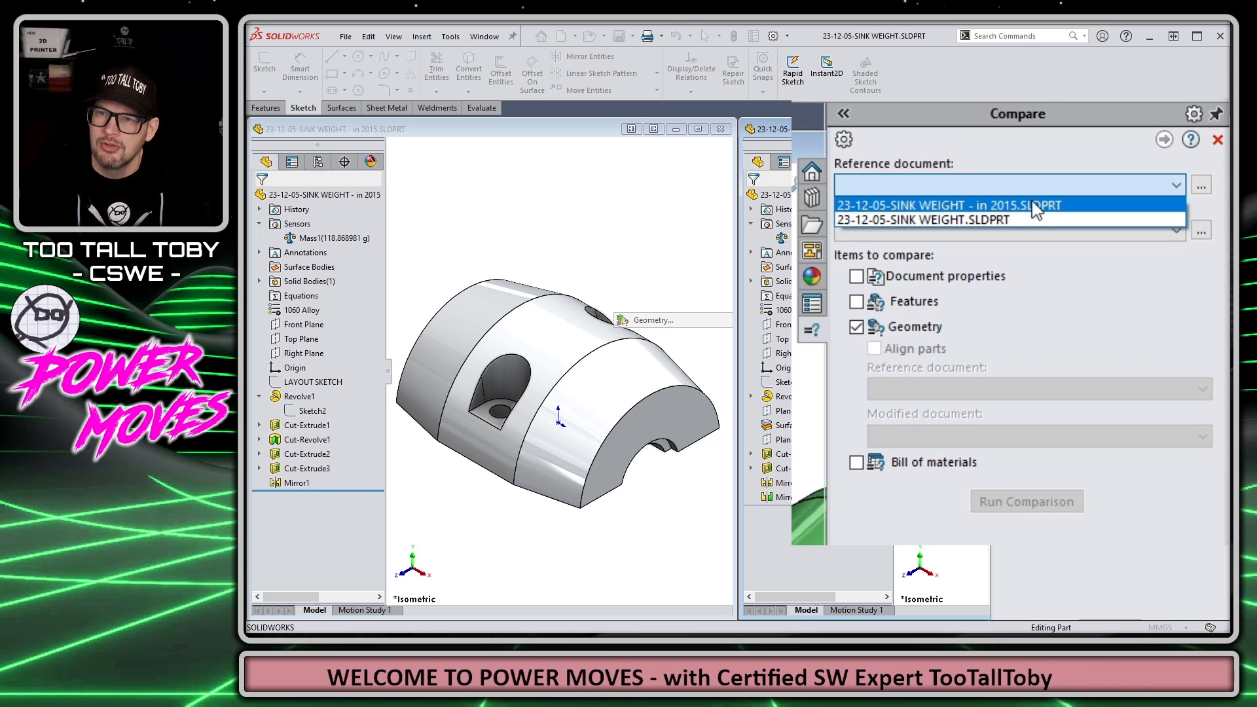
left_click(1029, 205)
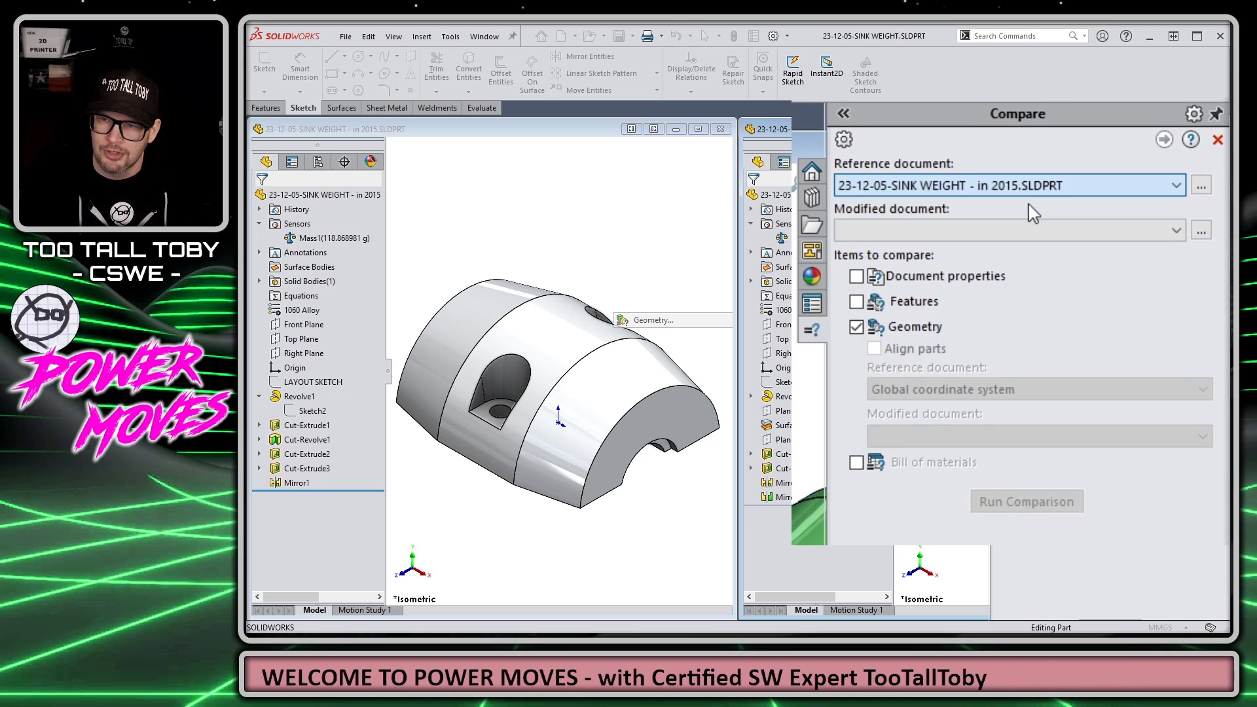
left_click(1010, 230)
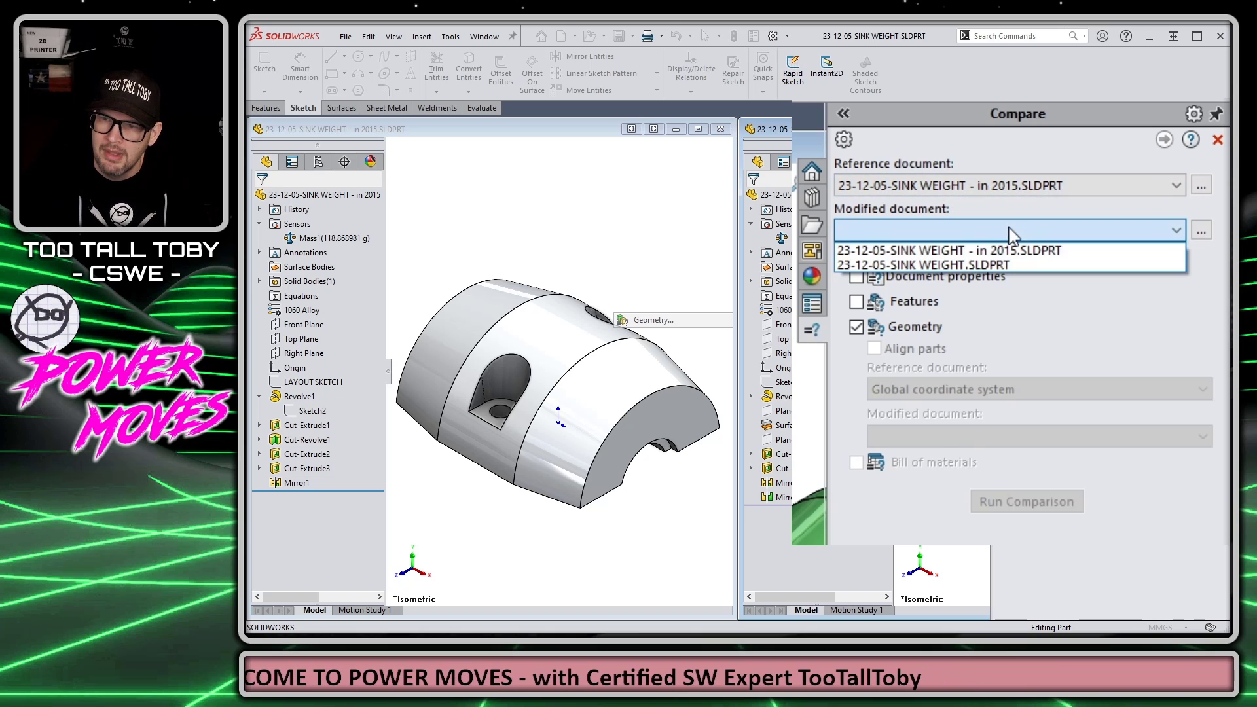
left_click(965, 262)
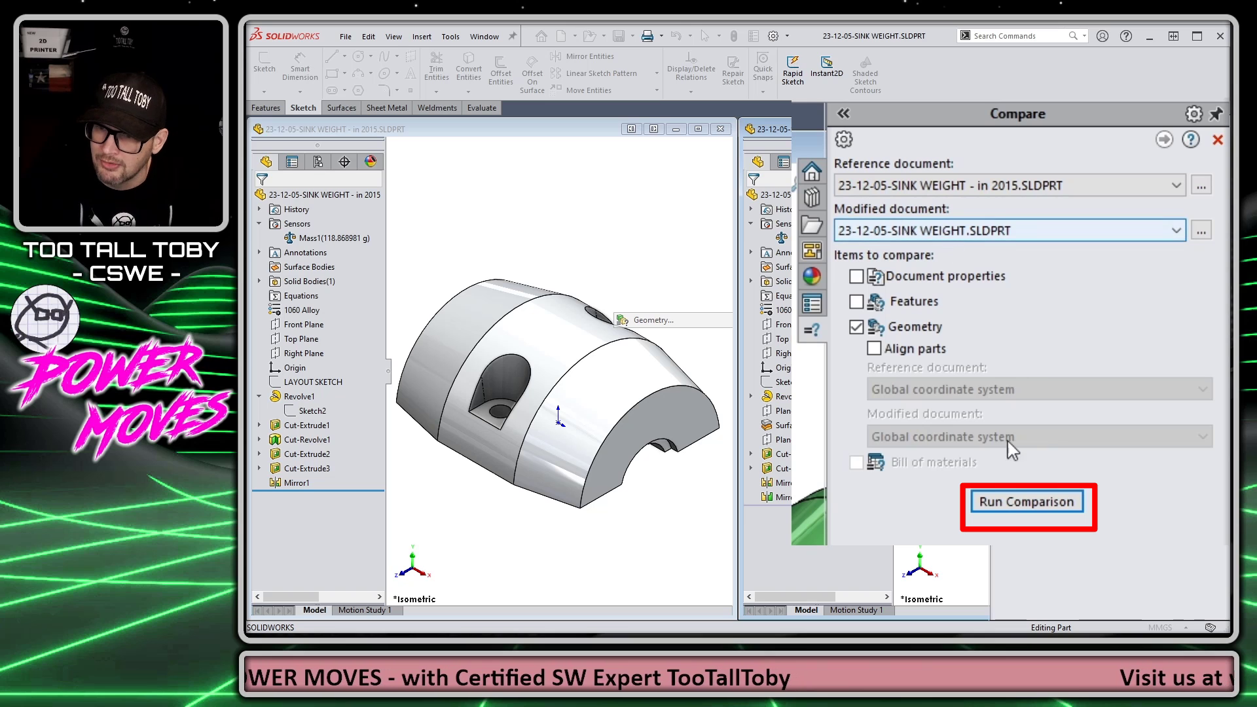
left_click(1026, 503)
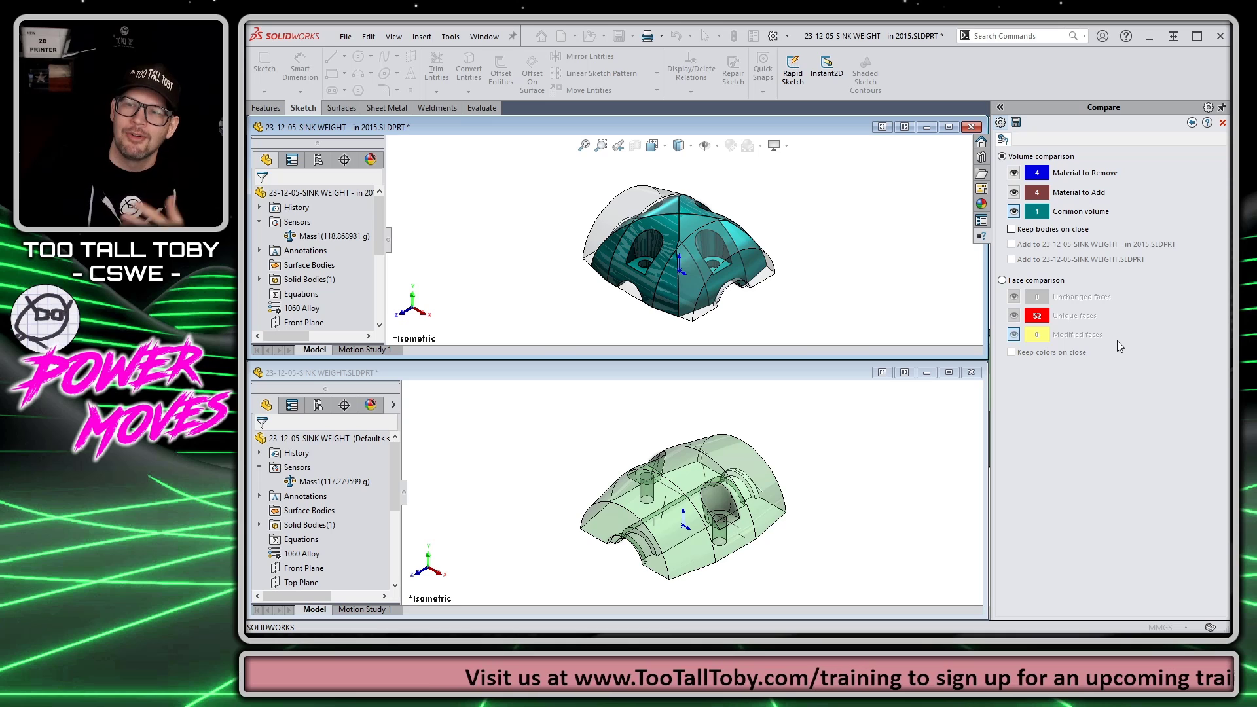
left_click(1222, 124)
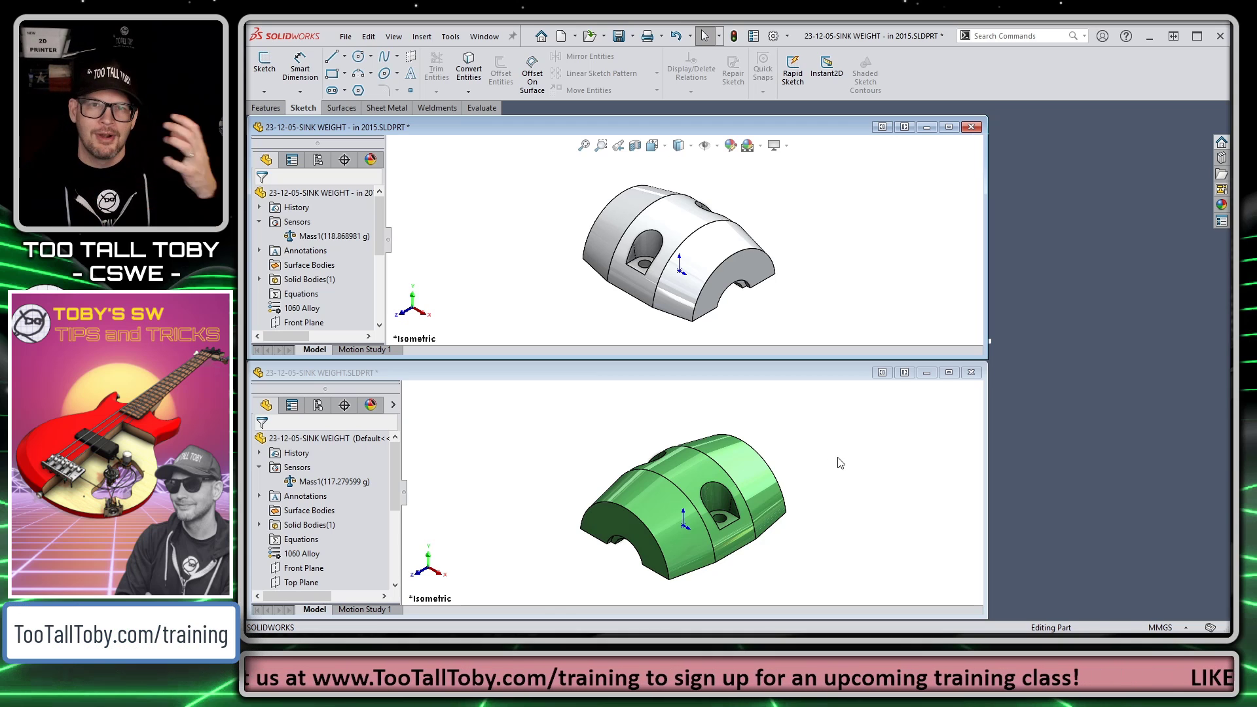
Step: Maximize the 2015 part, try translating its body about -41 mm along X with Move/Copy Body, and undo the move
double_click(482, 131)
left_click(422, 36)
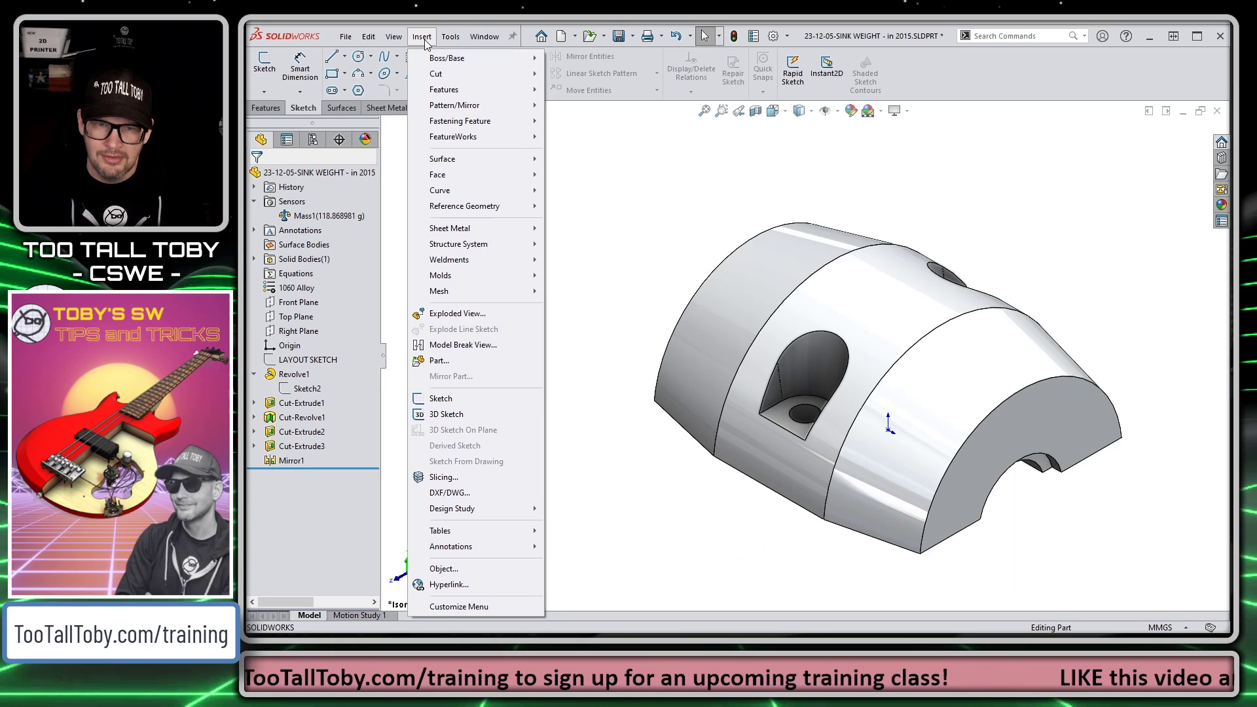
mouse_move(443, 92)
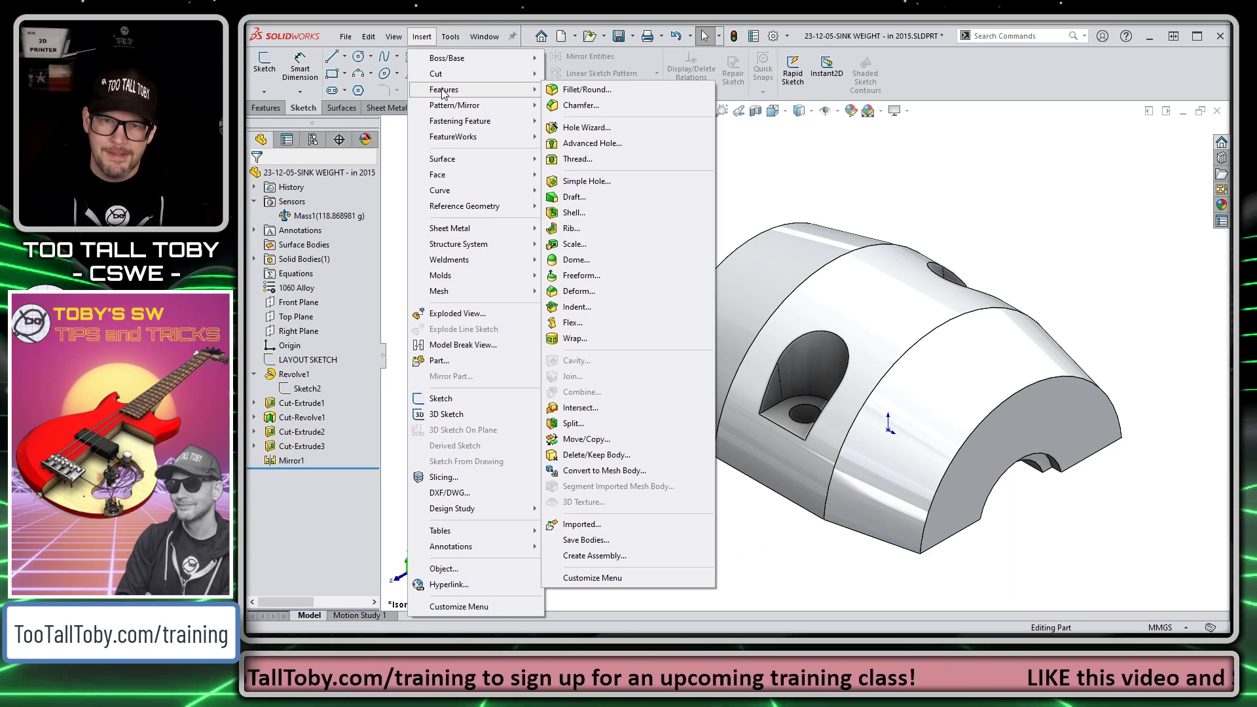
left_click(595, 444)
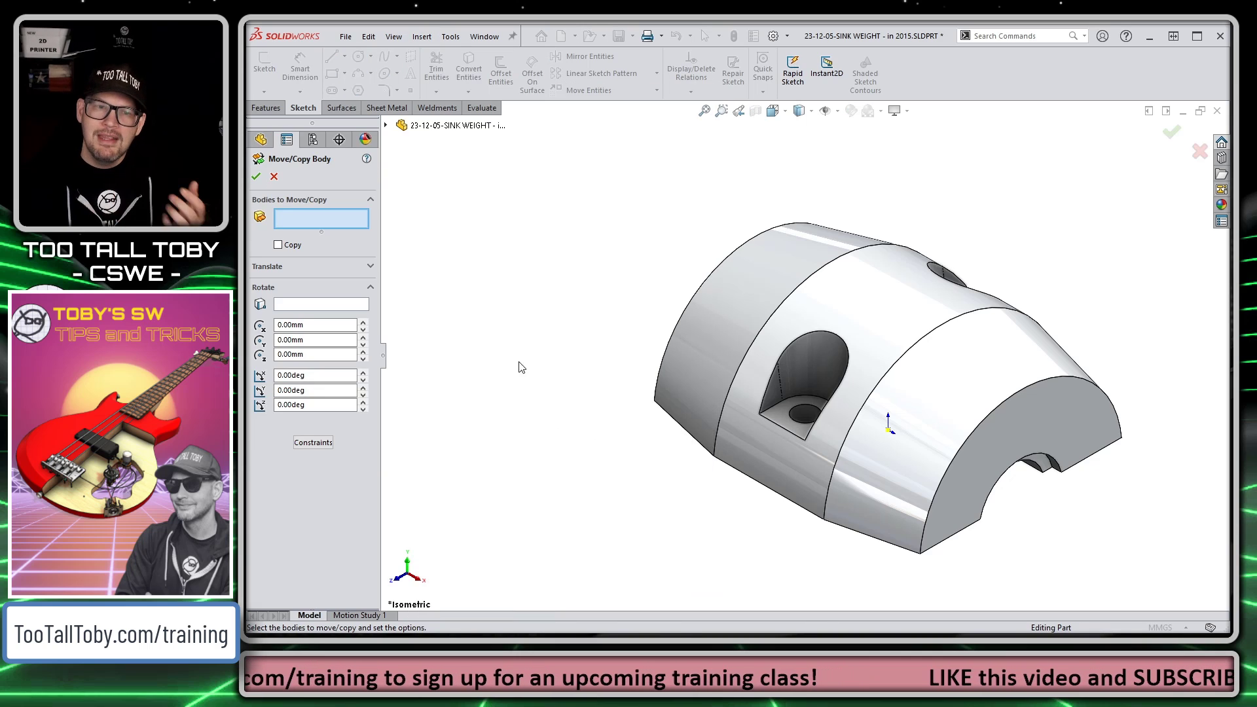
left_click(732, 280)
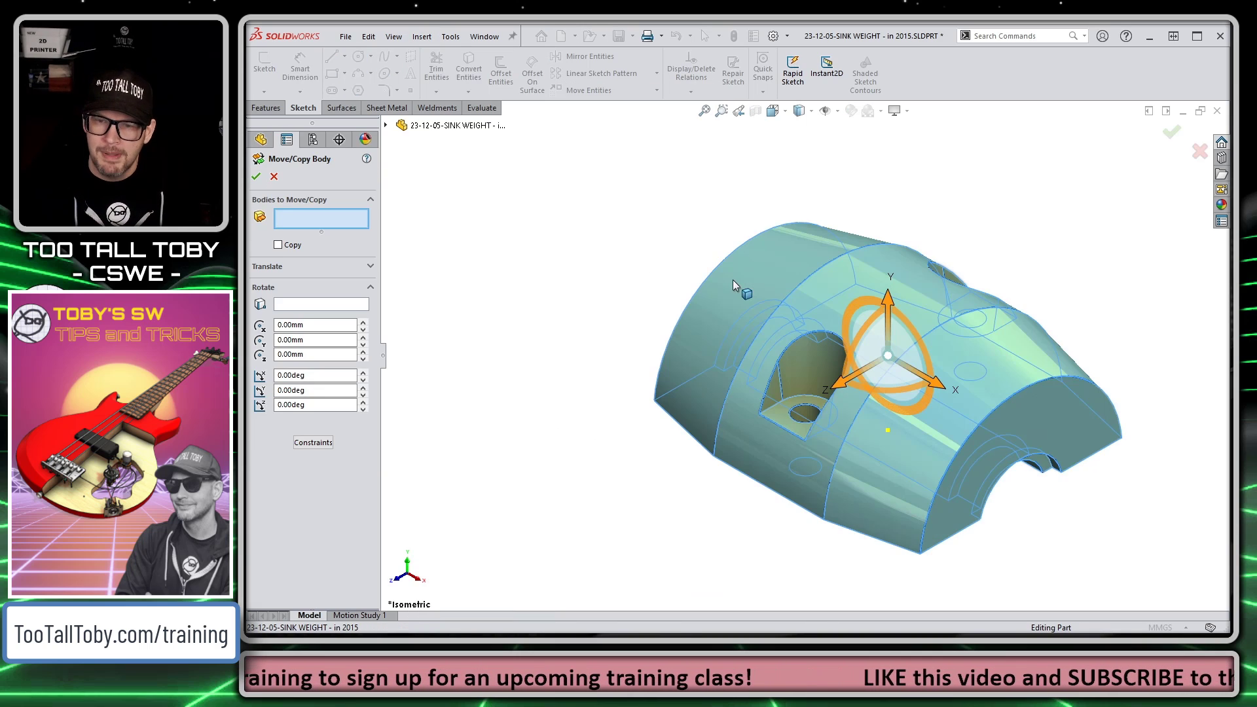
left_click_drag(941, 393, 751, 280)
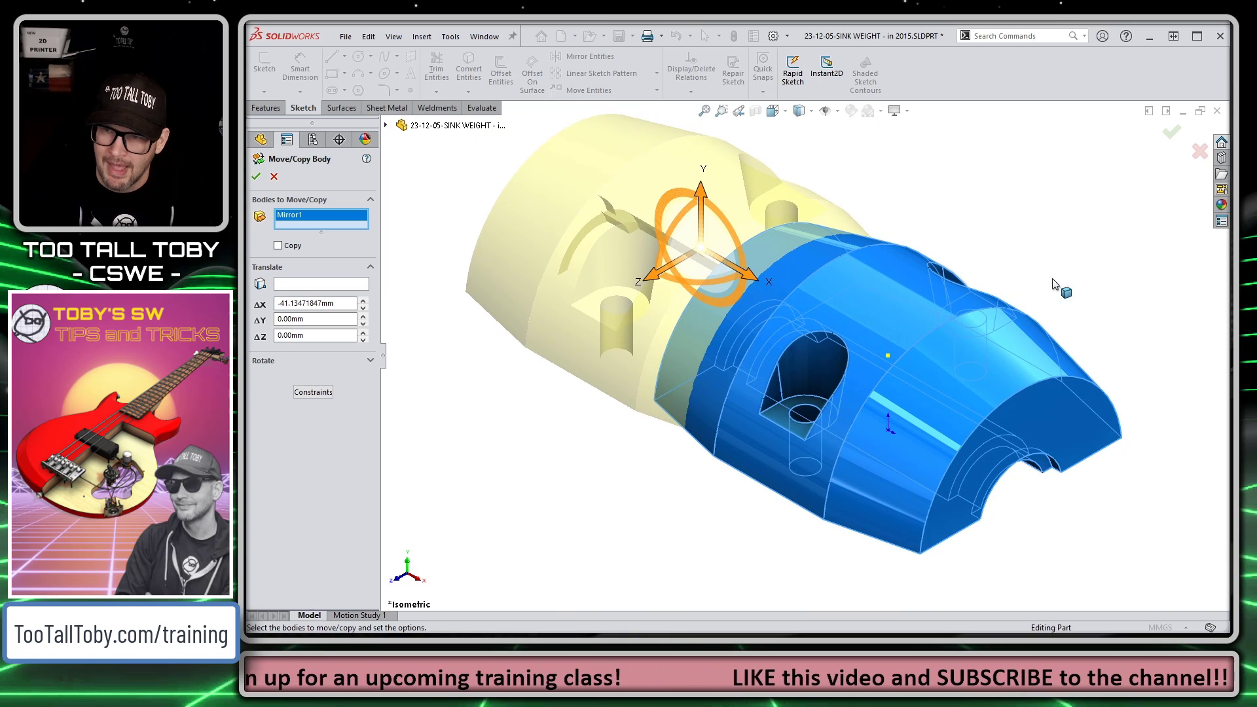
left_click(1171, 132)
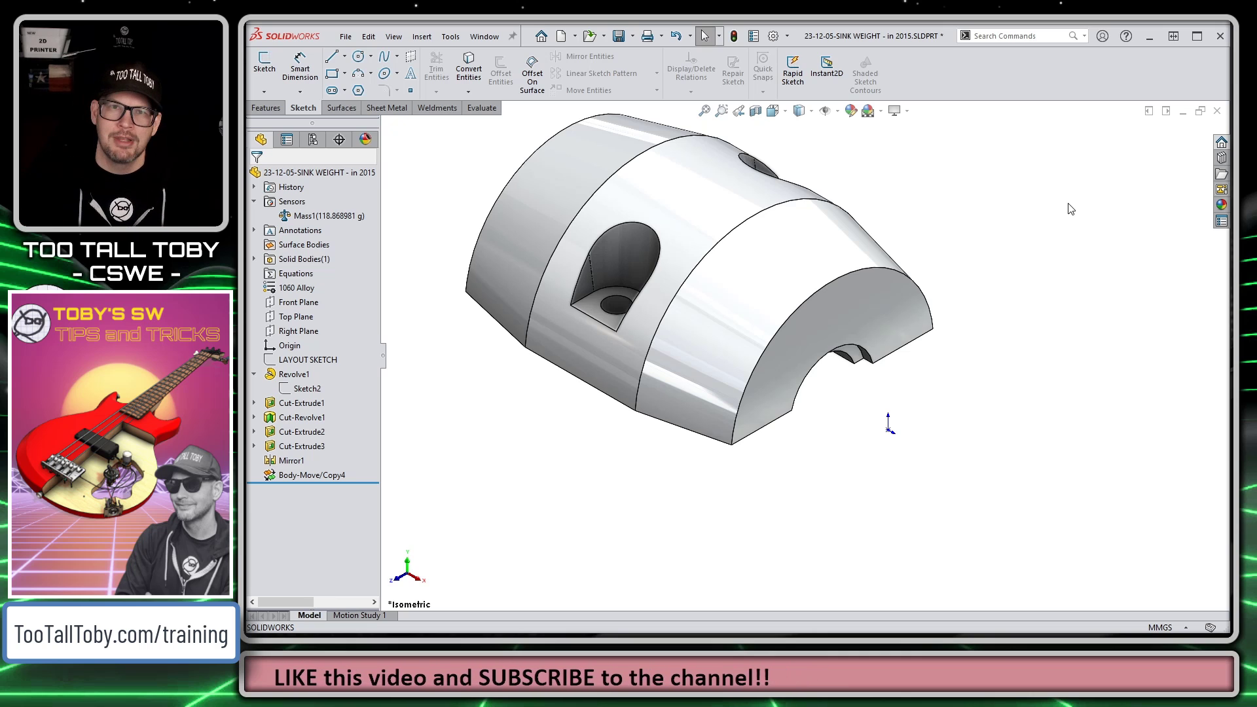
key("ctrl+z")
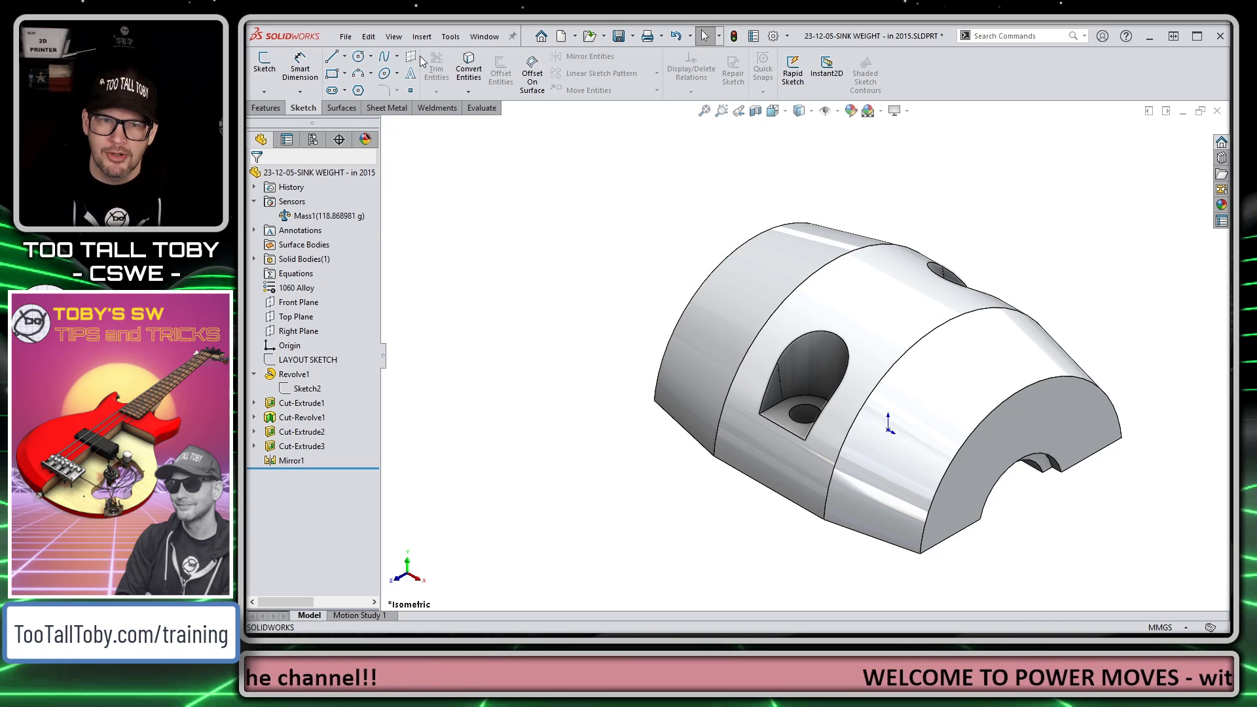
Step: Create a reference axis at the intersection of the Front Plane and the Right Plane
left_click(302, 303)
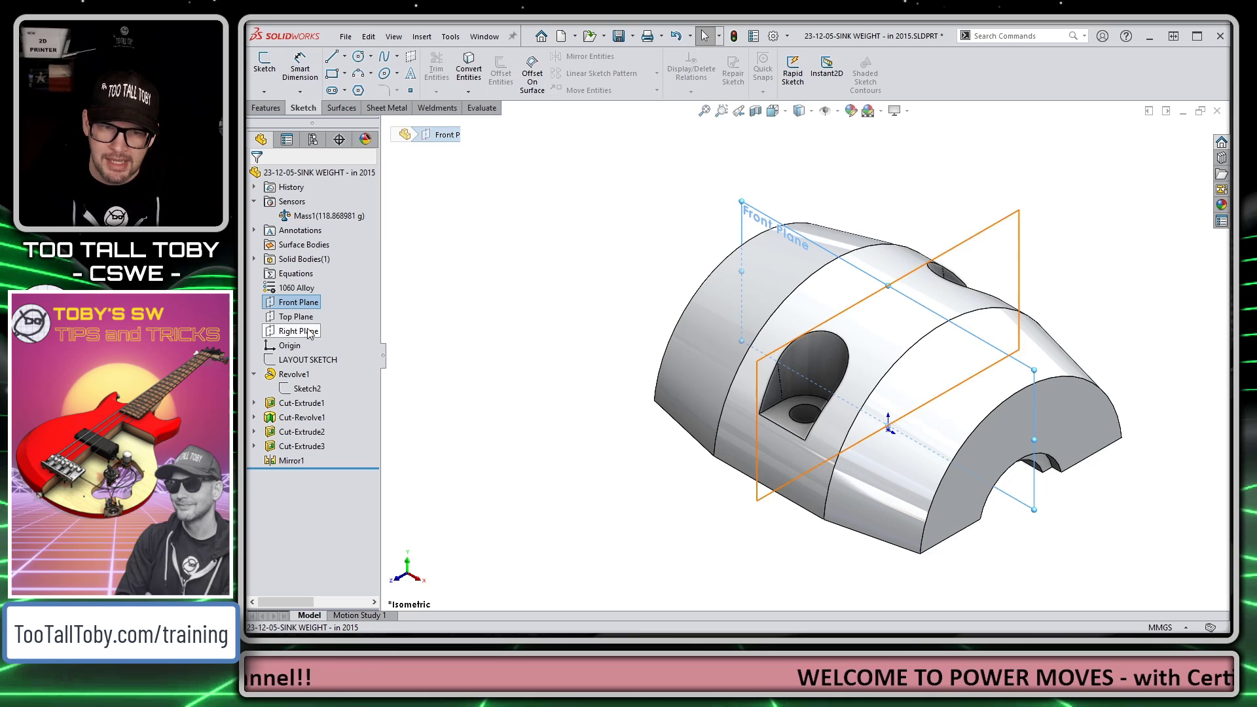
left_click(303, 331, "ctrl")
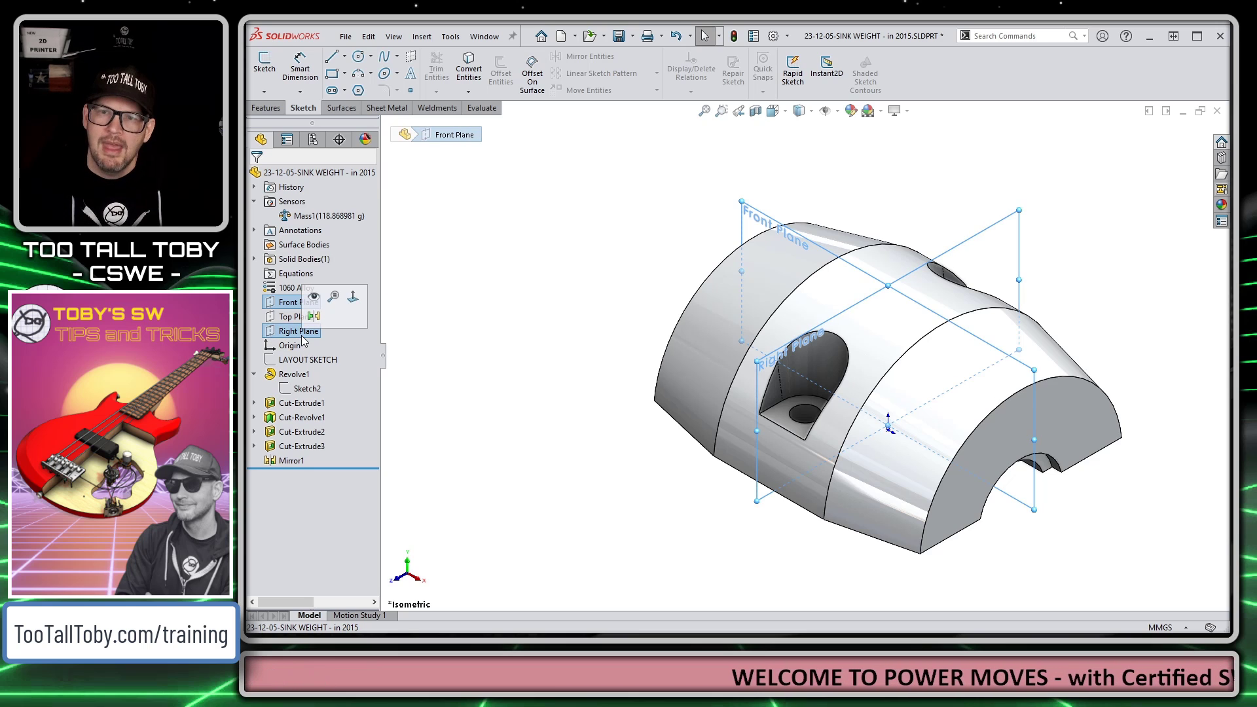
left_click(422, 36)
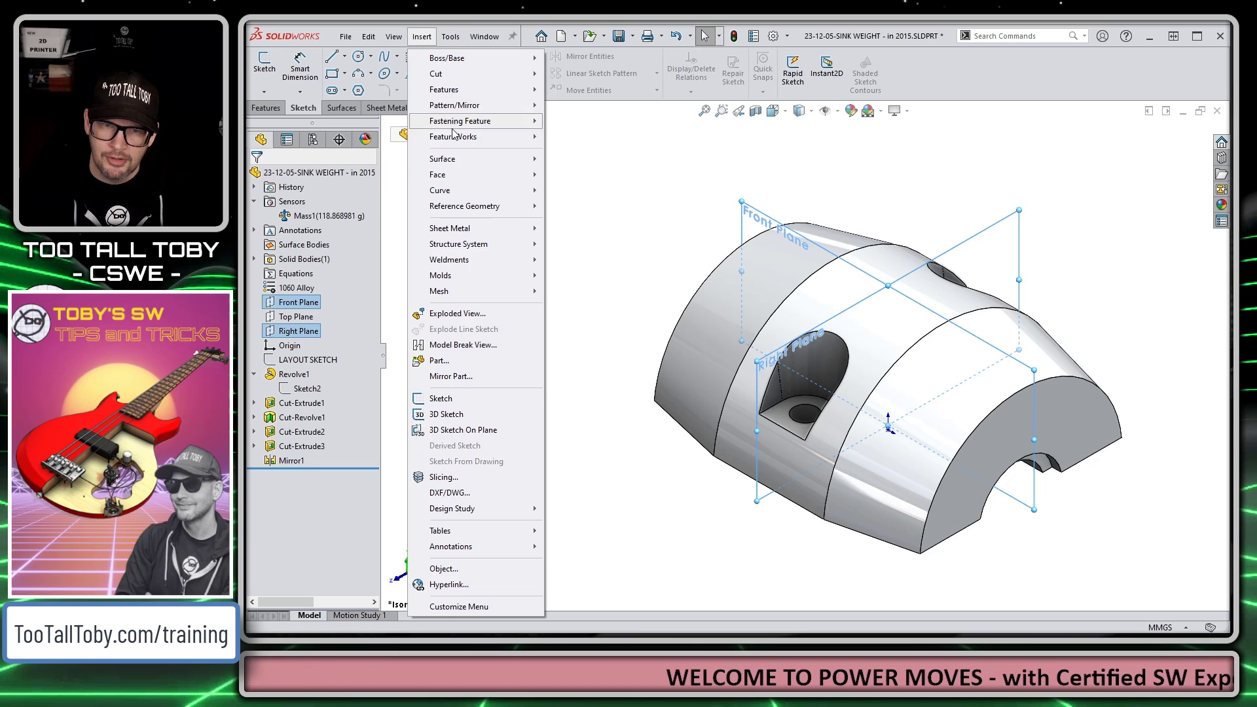
mouse_move(482, 206)
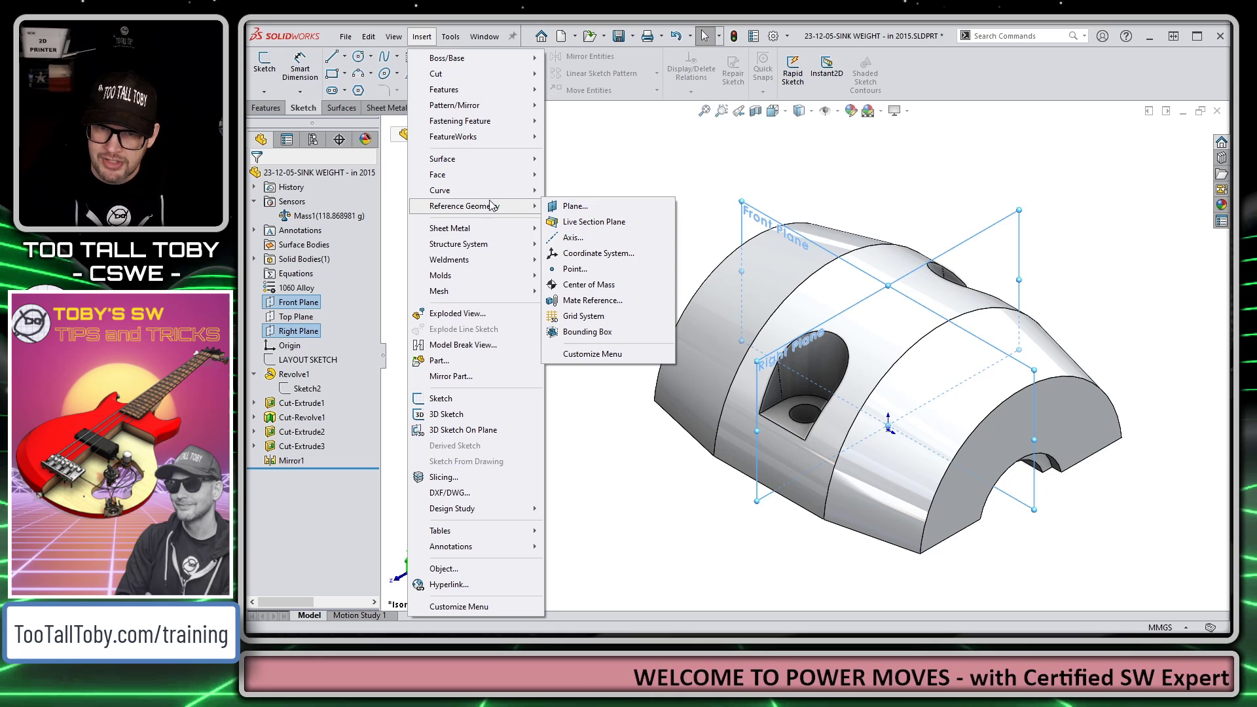
left_click(576, 243)
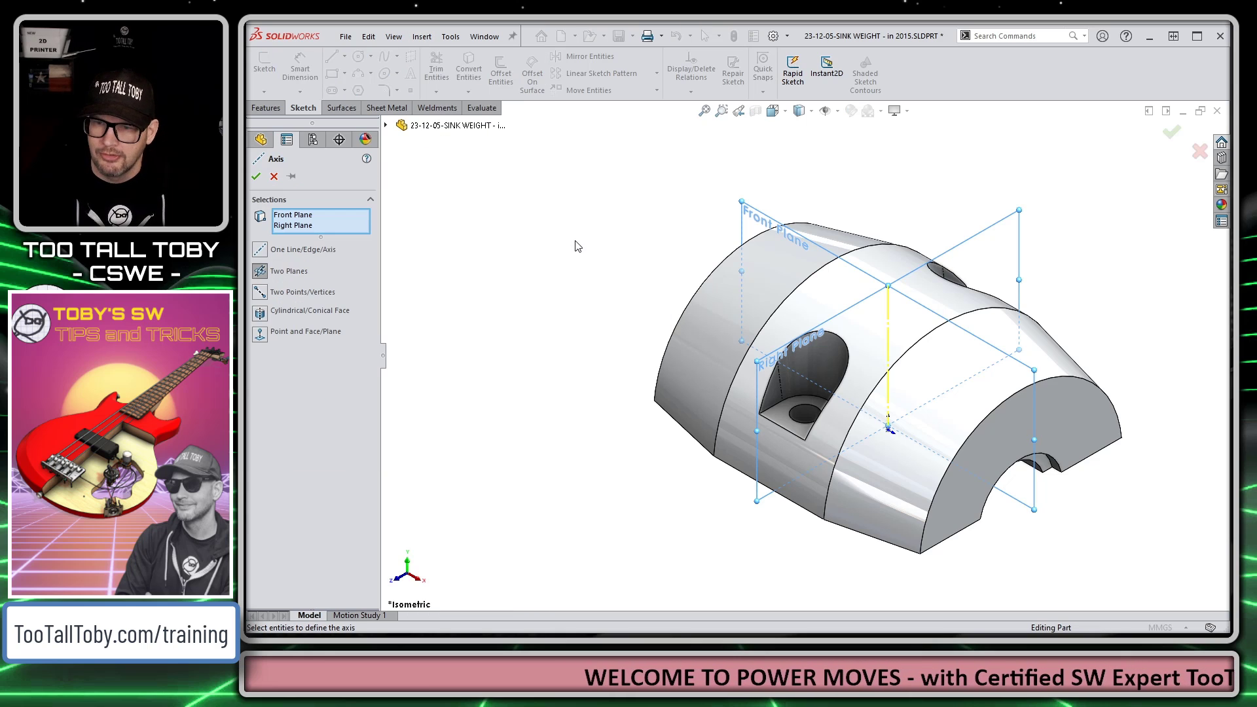
left_click(256, 176)
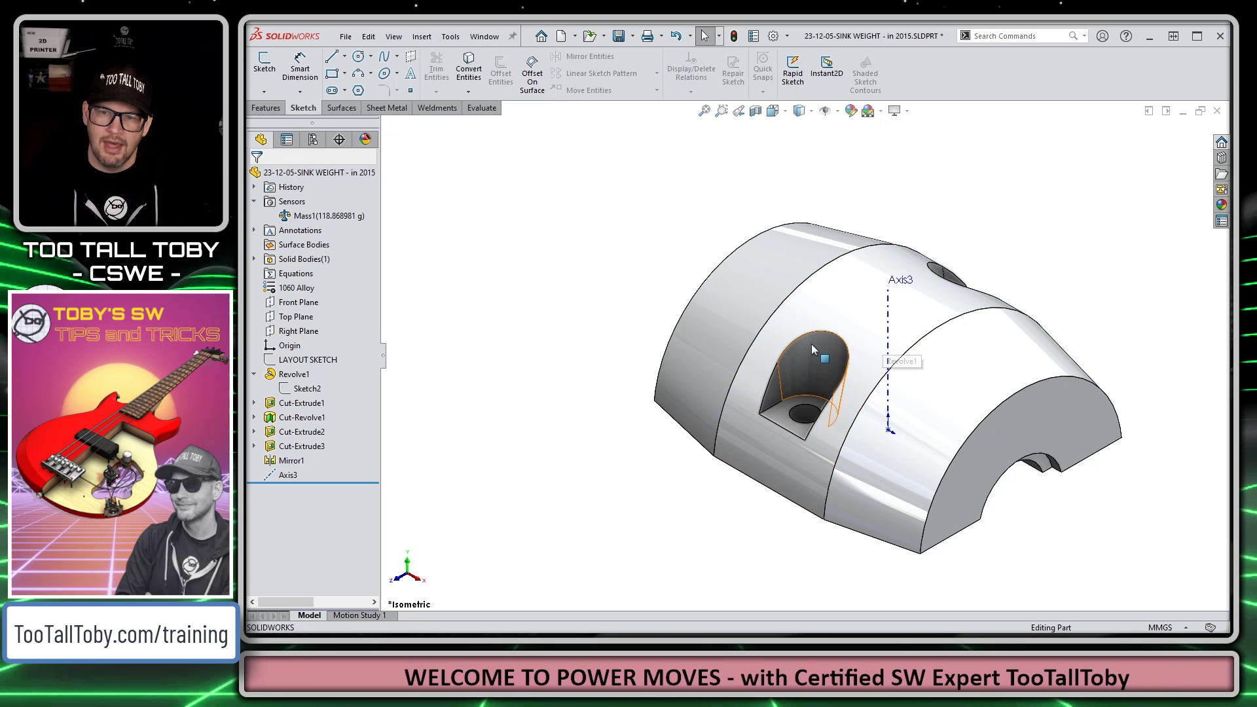
Step: Start Move/Copy Body, view its mate constraint settings, and return to the translate and rotate settings
left_click(421, 36)
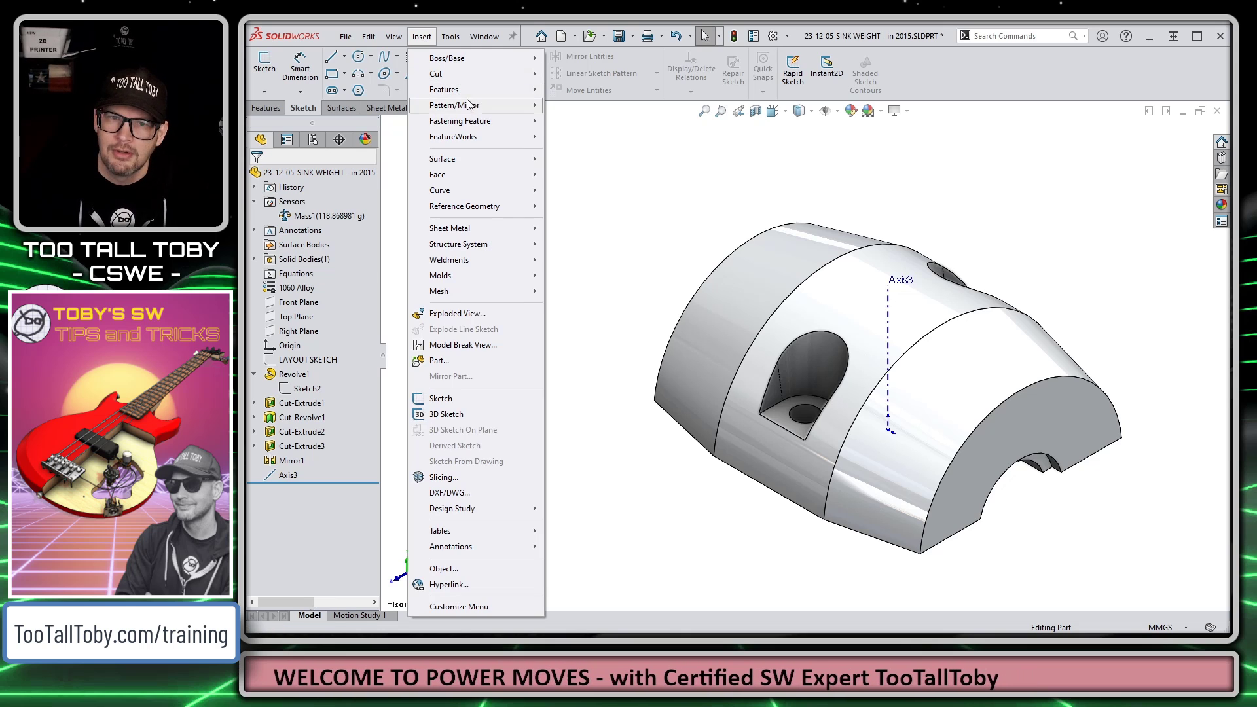
mouse_move(465, 89)
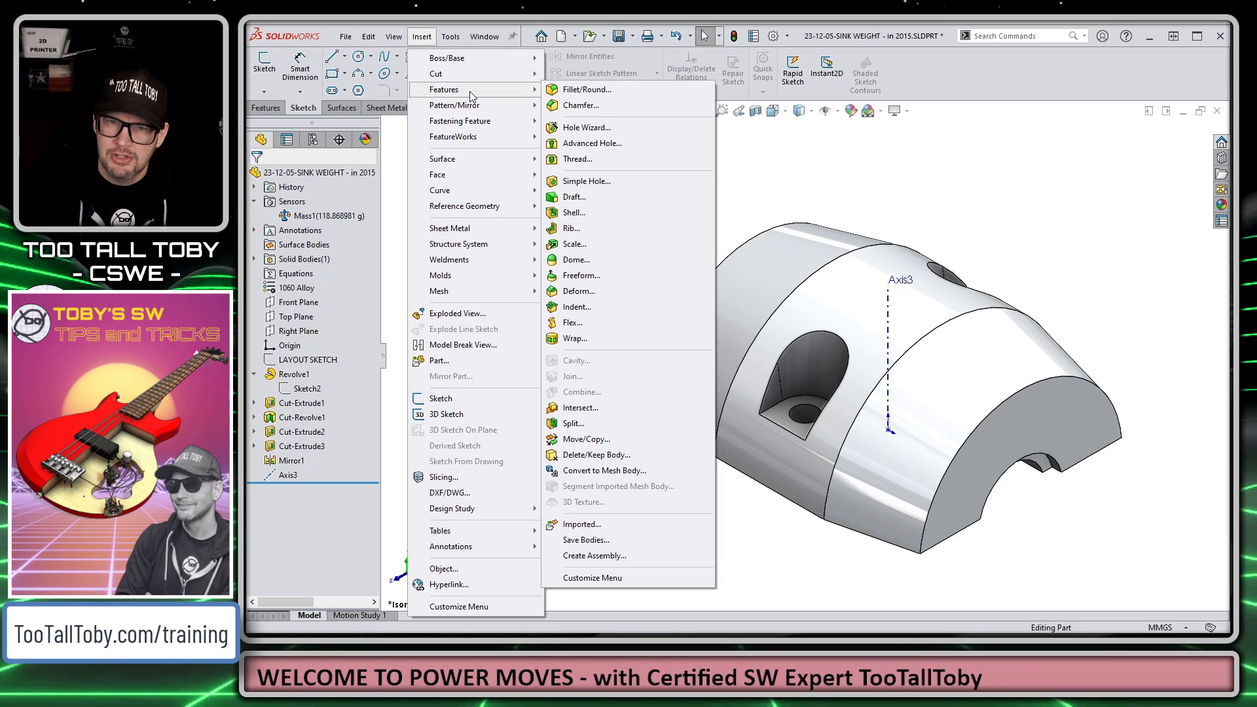
left_click(592, 439)
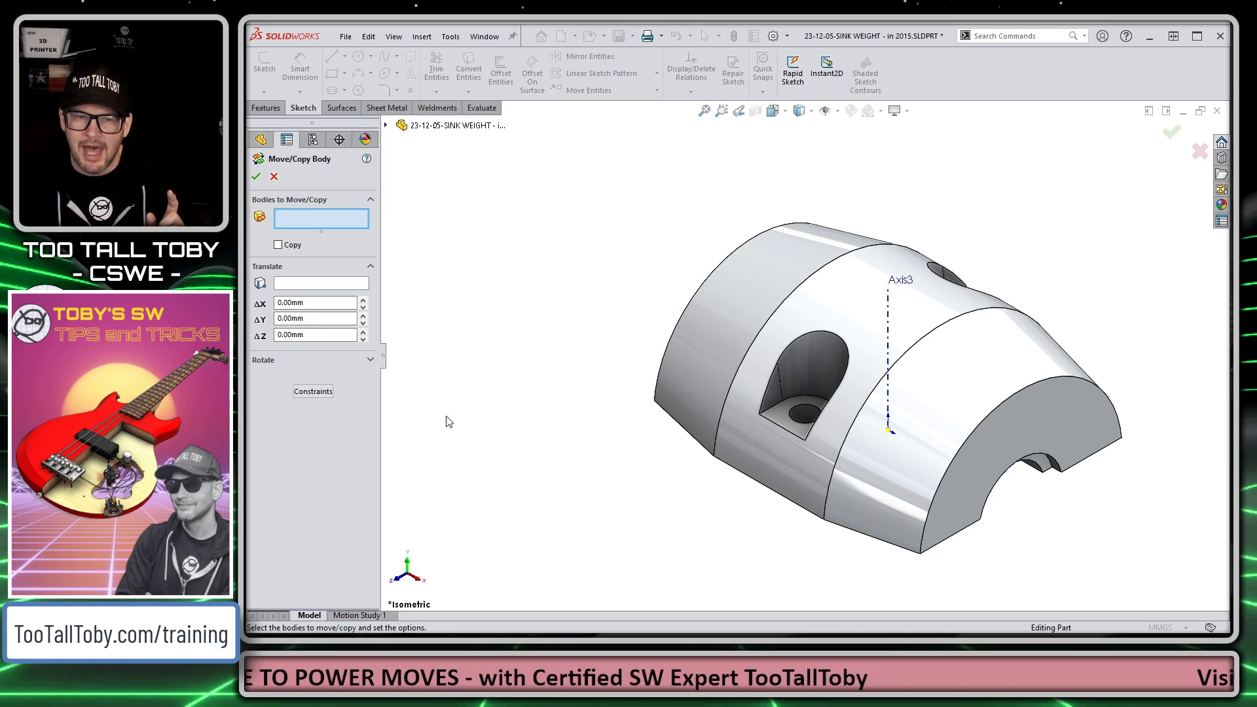
left_click(313, 391)
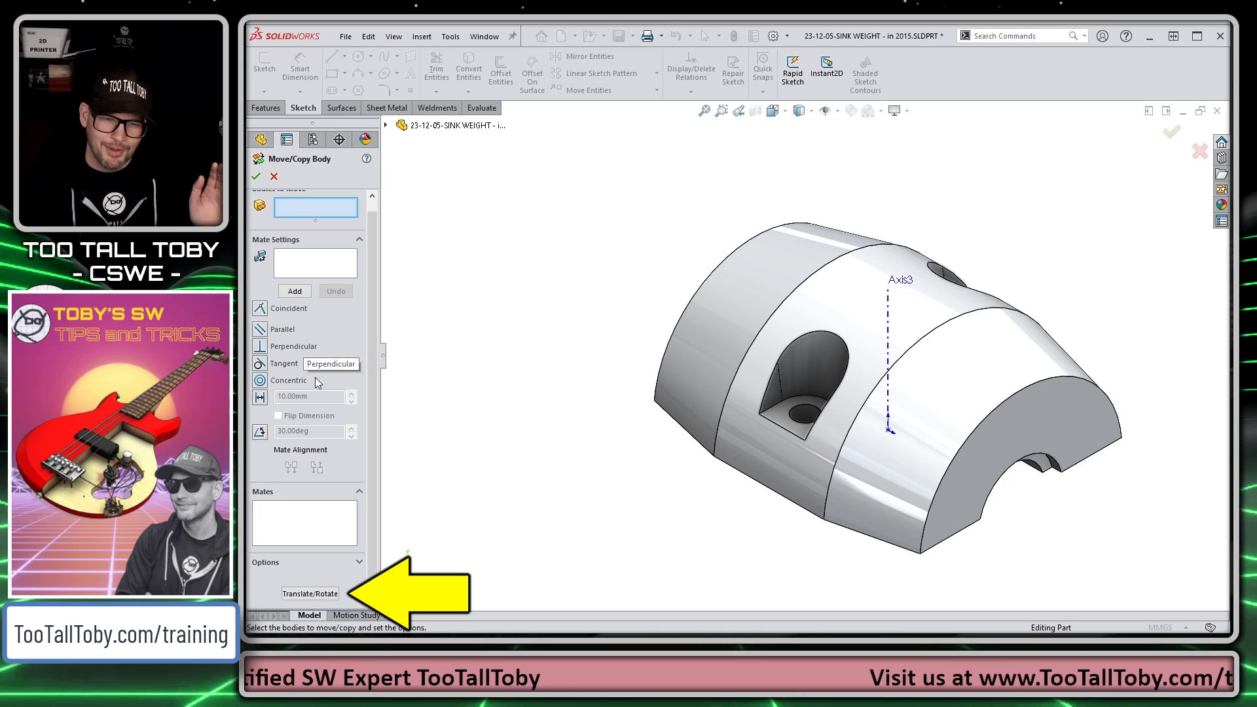
left_click(309, 594)
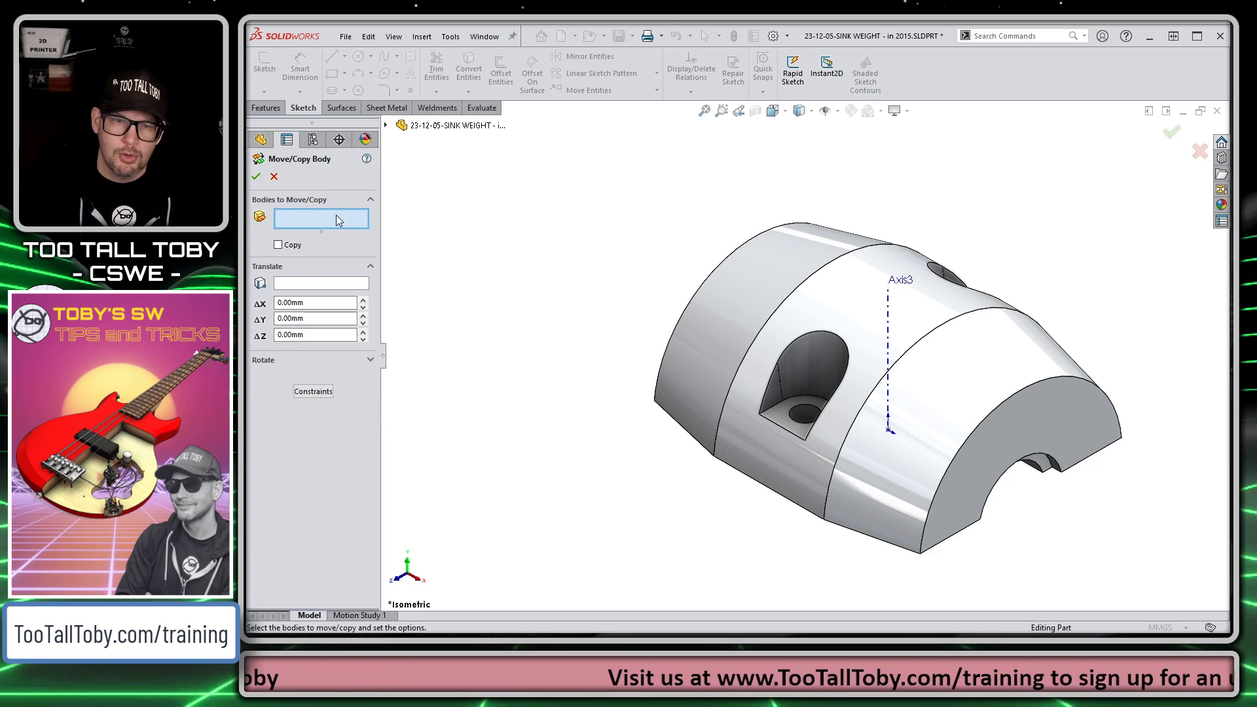
Step: Rotate the solid body 90 degrees about the new vertical reference axis
left_click(776, 274)
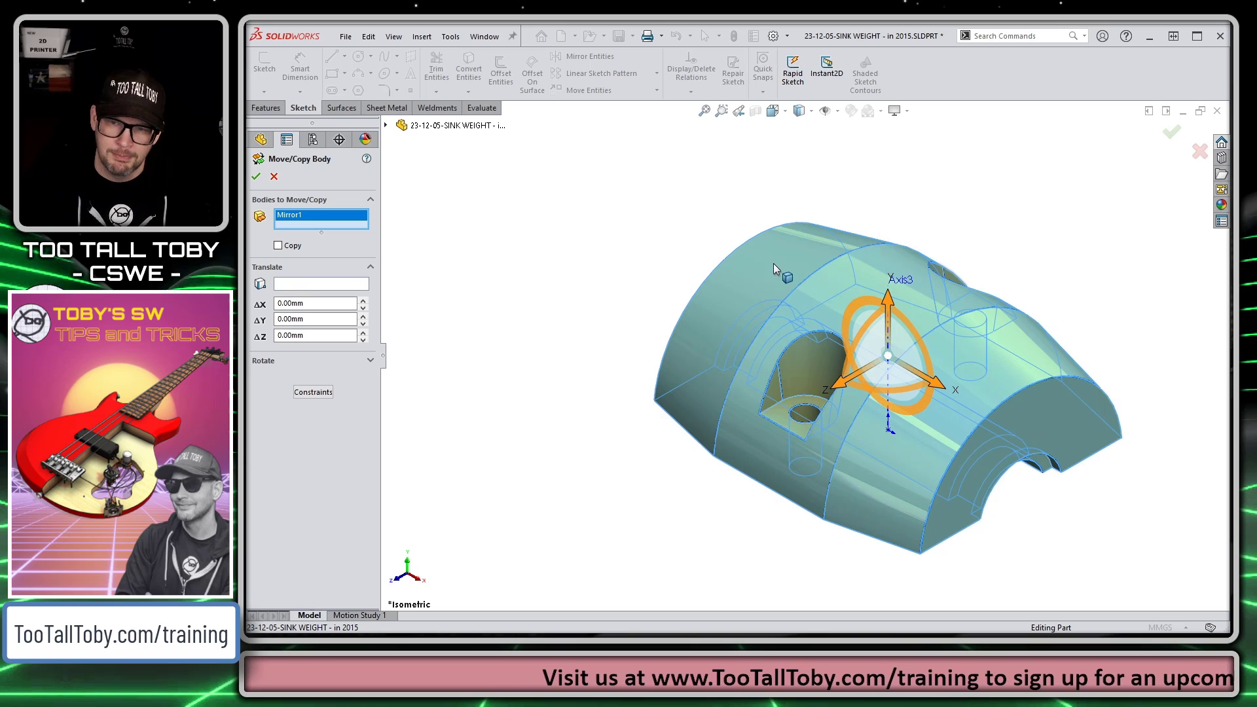
left_click(278, 360)
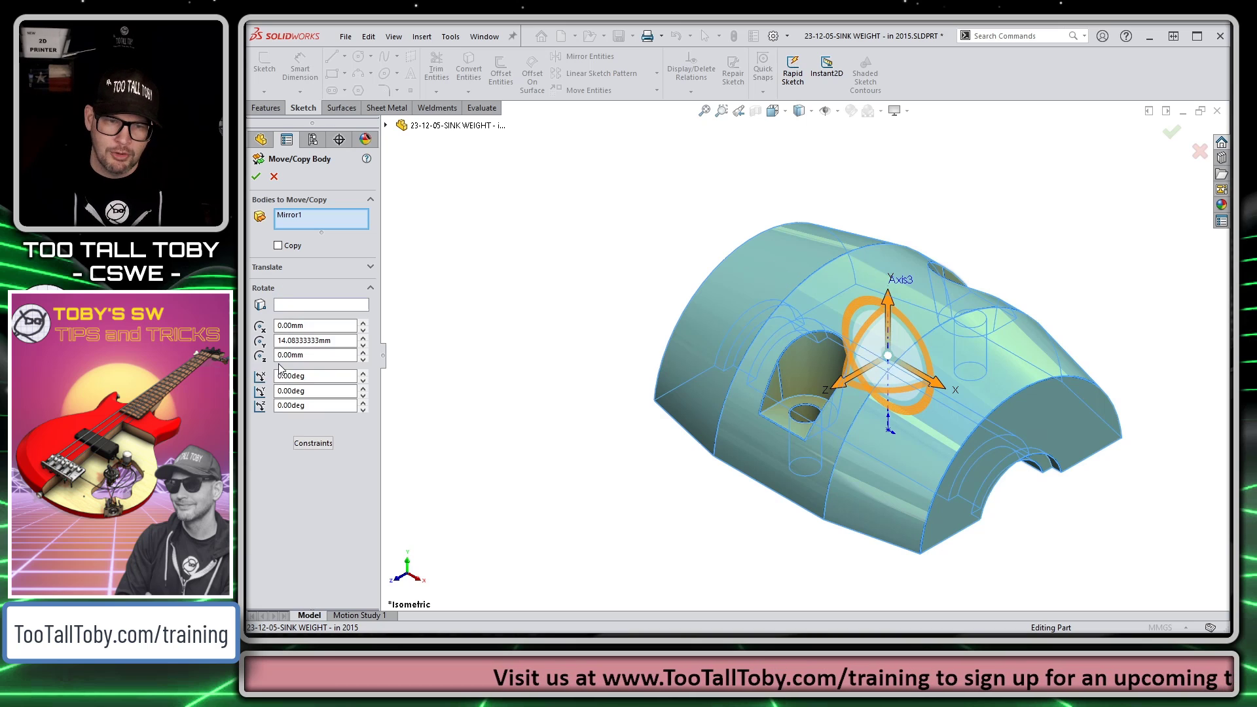
left_click(303, 306)
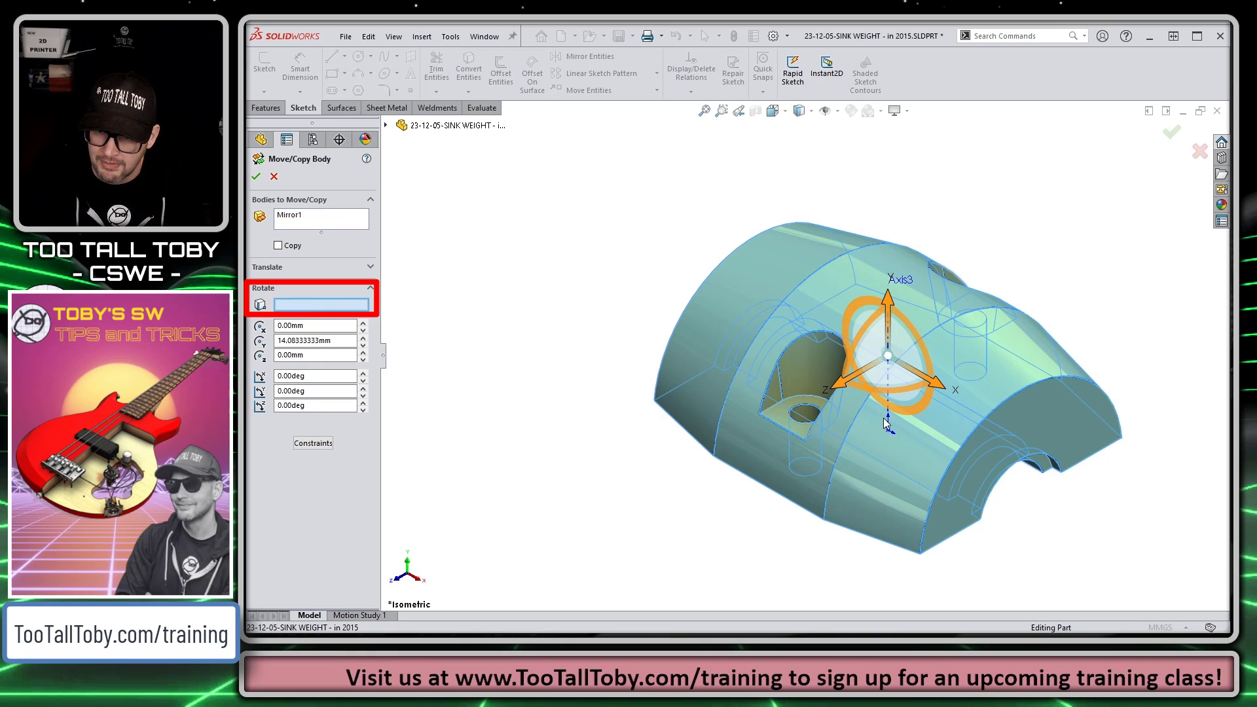
left_click(888, 426)
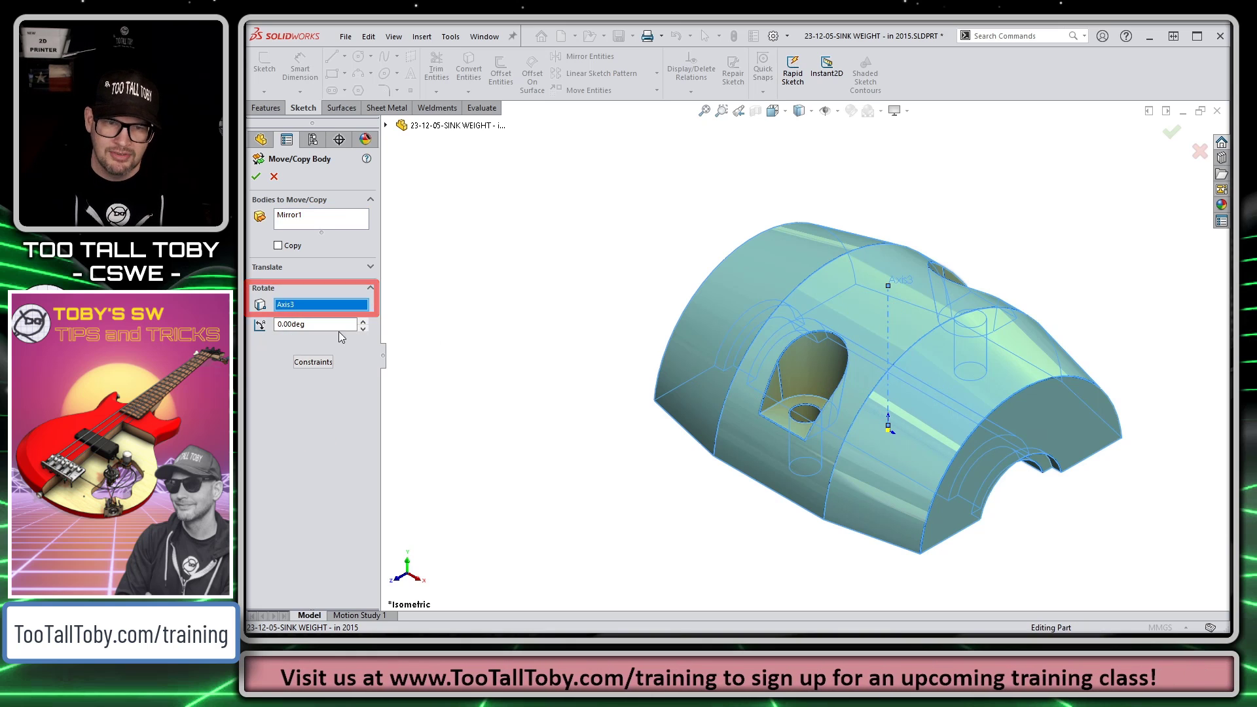
double_click(308, 324)
type("9")
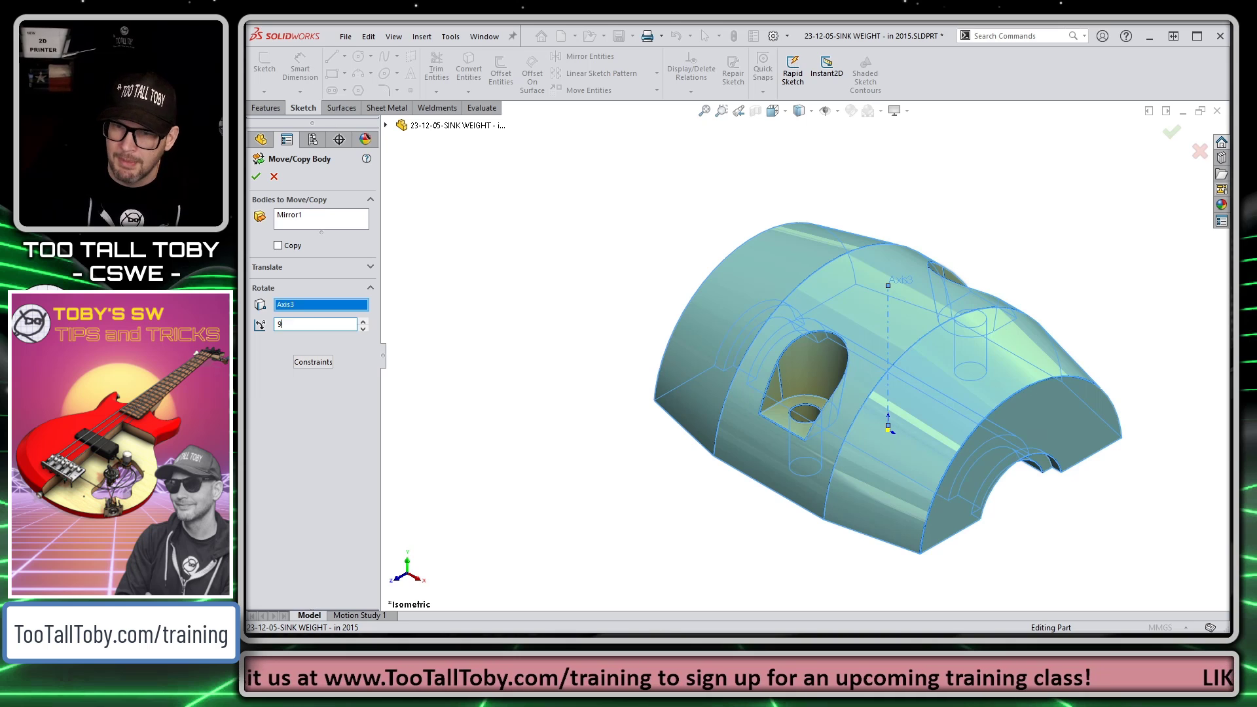
type("0")
key("Return")
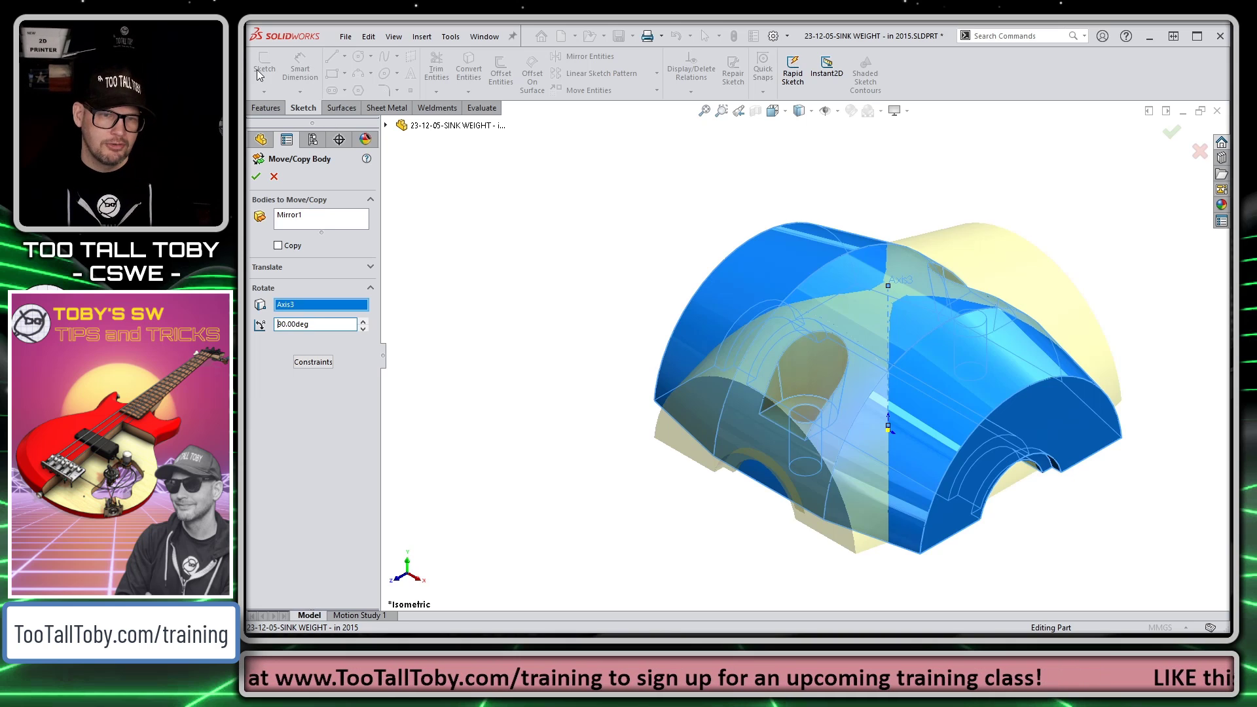
left_click(256, 176)
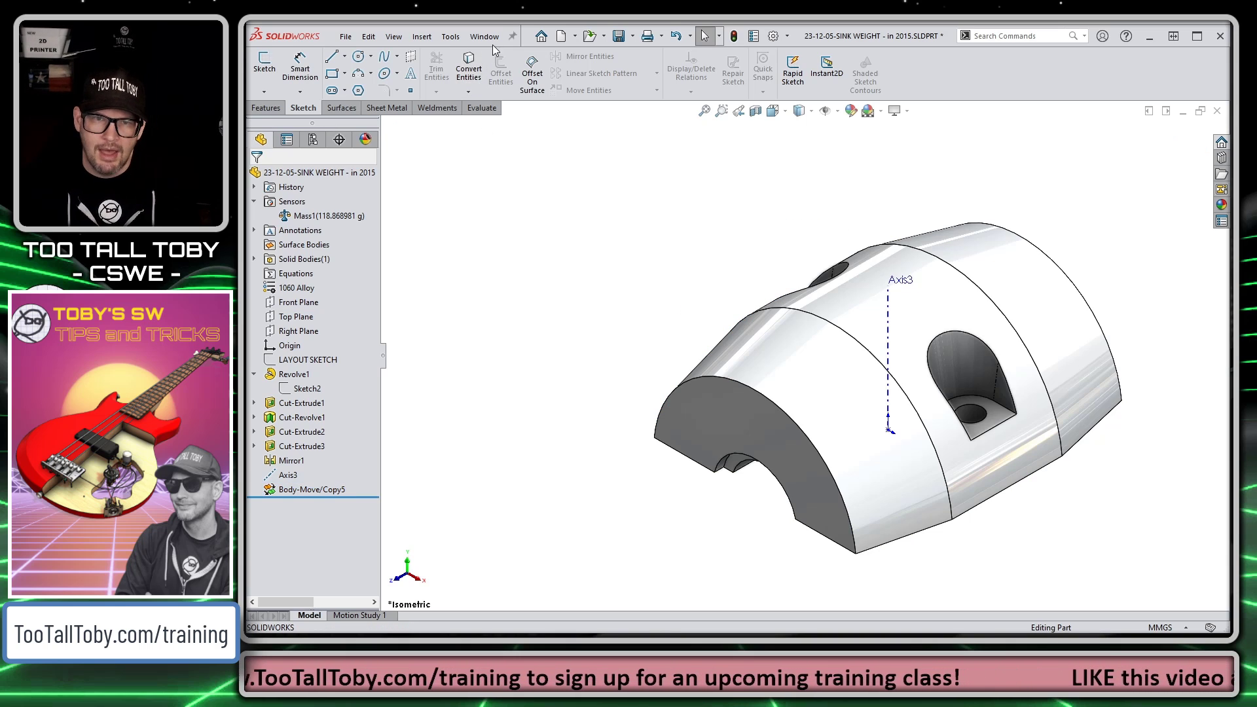
Step: Tile the two sink weight part windows side by side
left_click(493, 40)
left_click(508, 144)
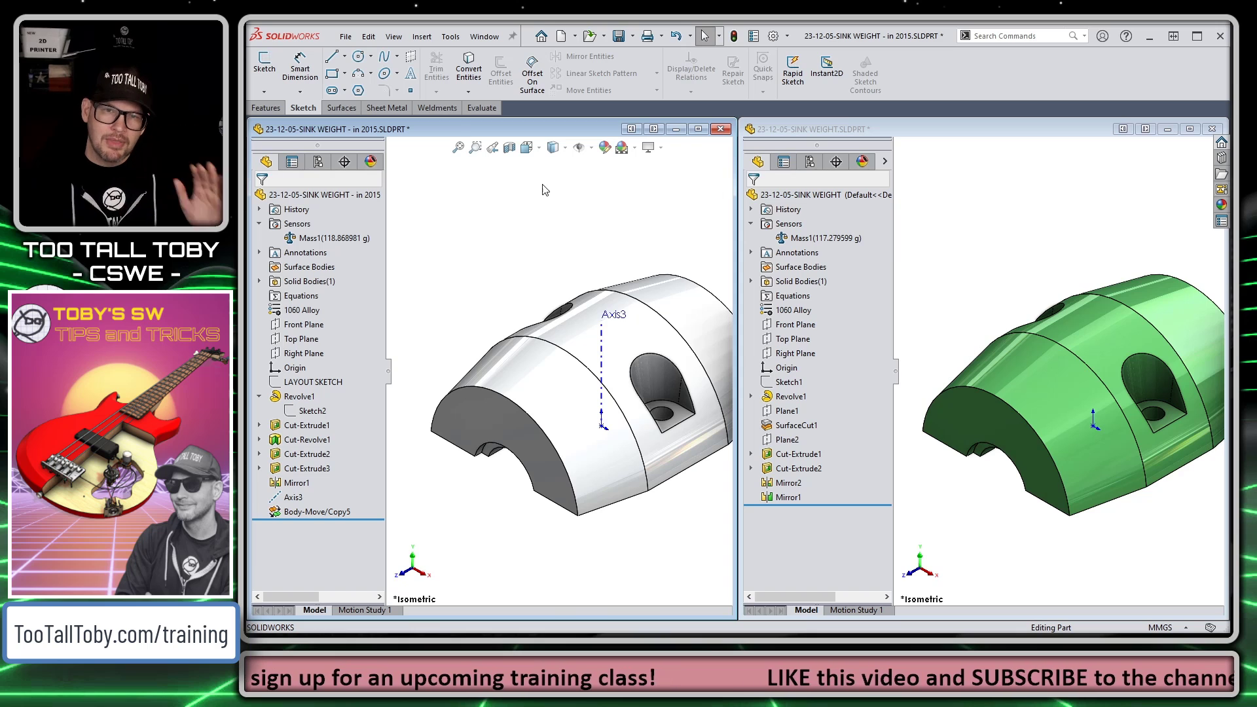
Step: Run a geometry comparison with 23-12-05-SINK WEIGHT - in 2015.SLDPRT as reference and 23-12-05-SINK WEIGHT.SLDPRT as modified document
left_click(450, 37)
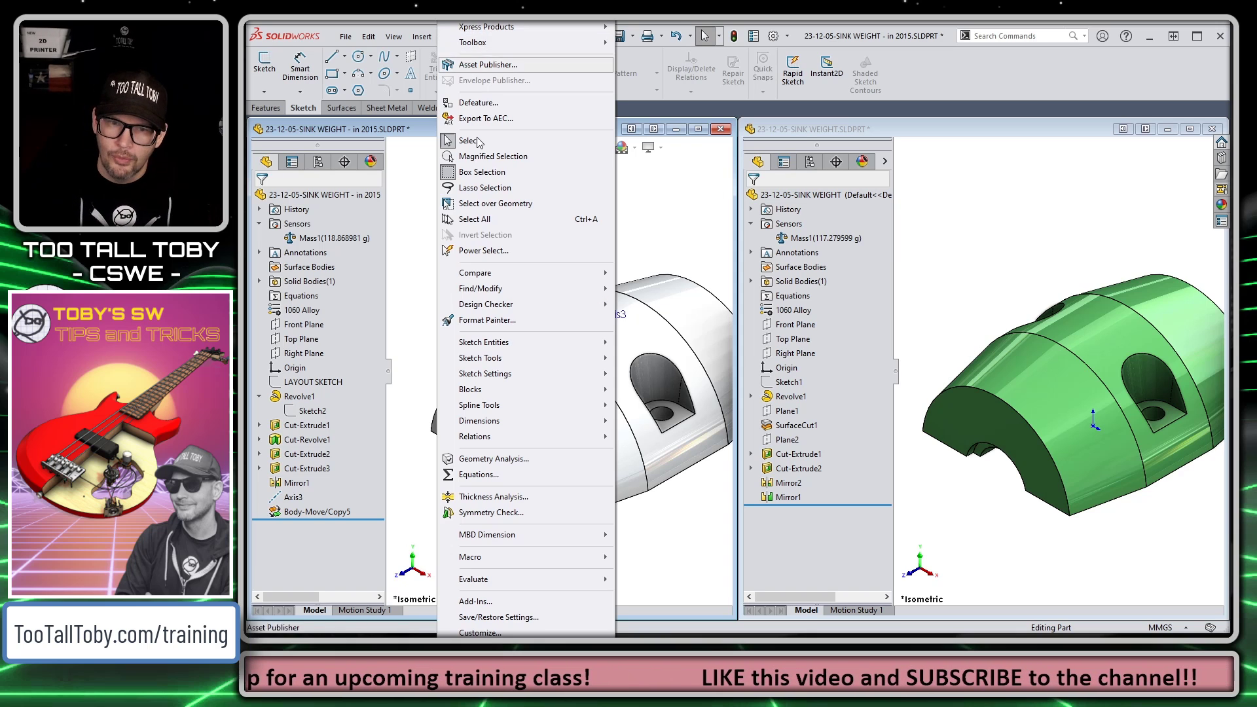
mouse_move(524, 273)
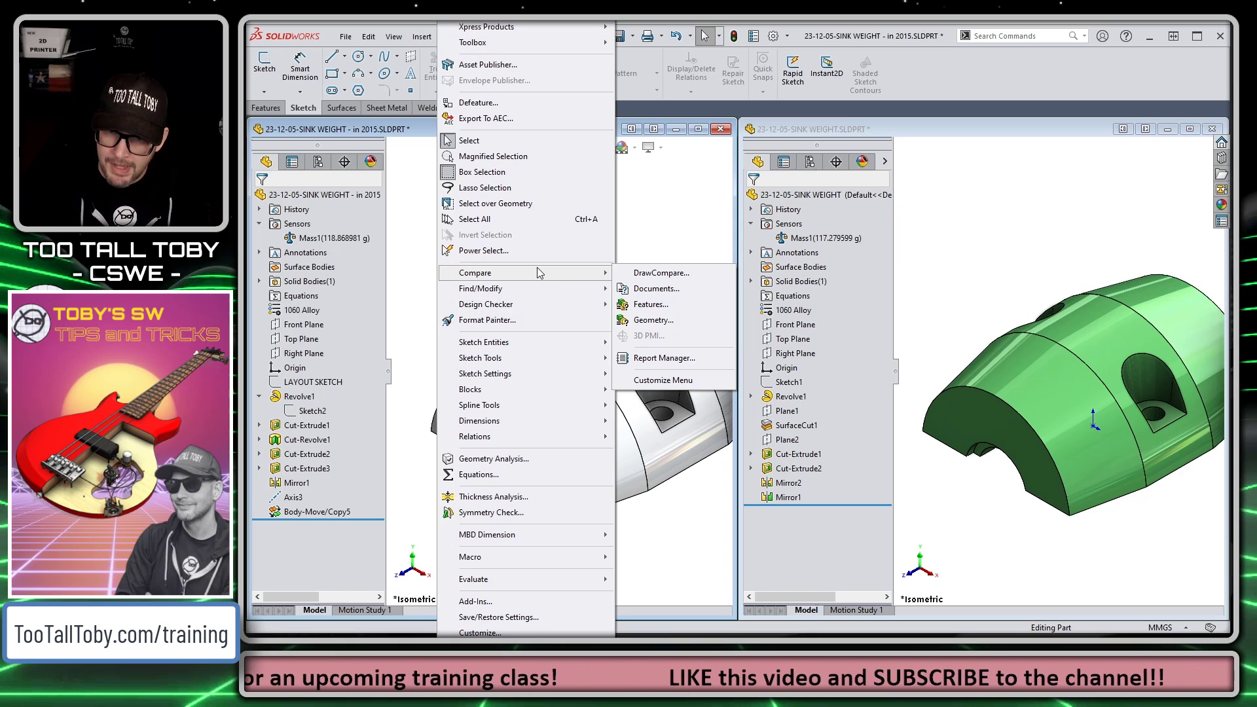
left_click(648, 320)
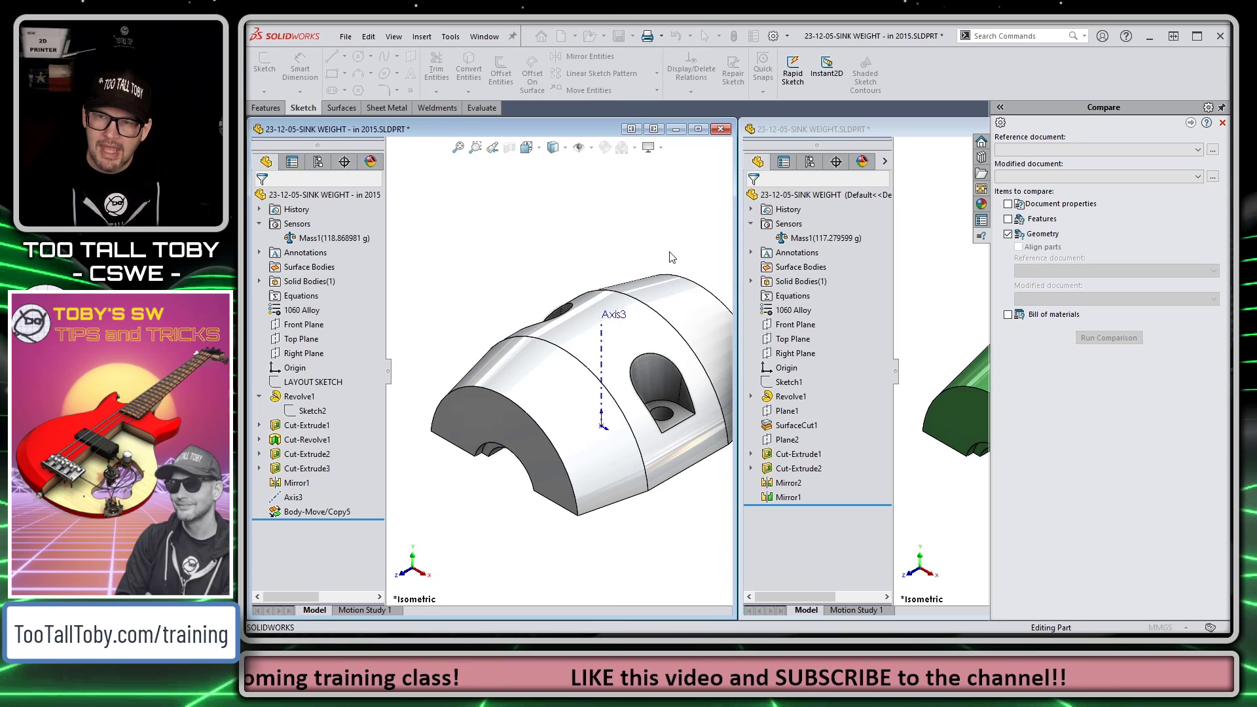
left_click(1094, 149)
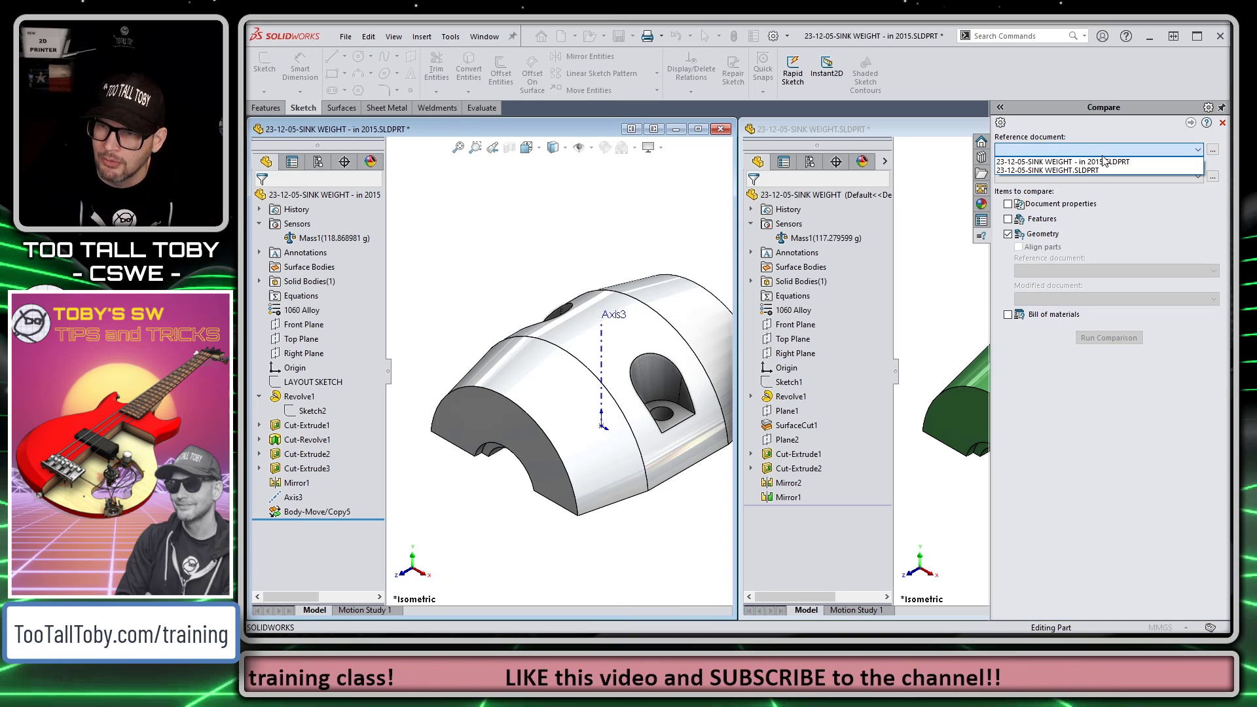
left_click(1091, 162)
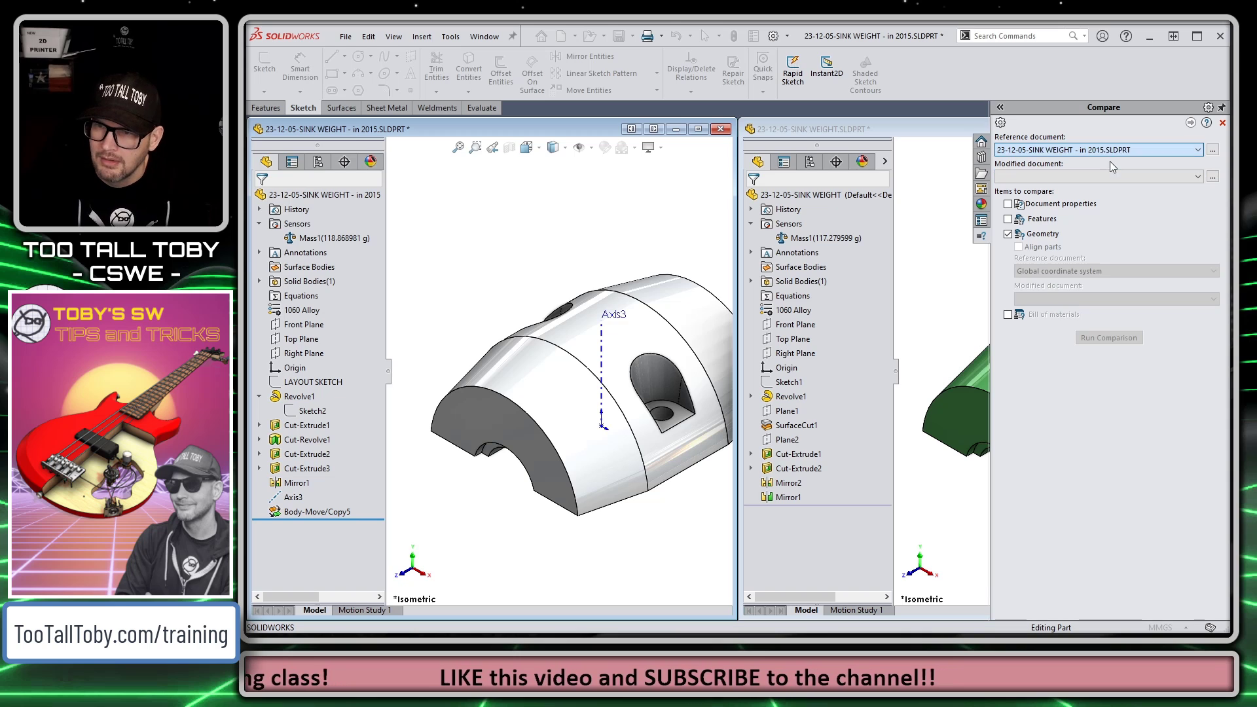
left_click(1106, 176)
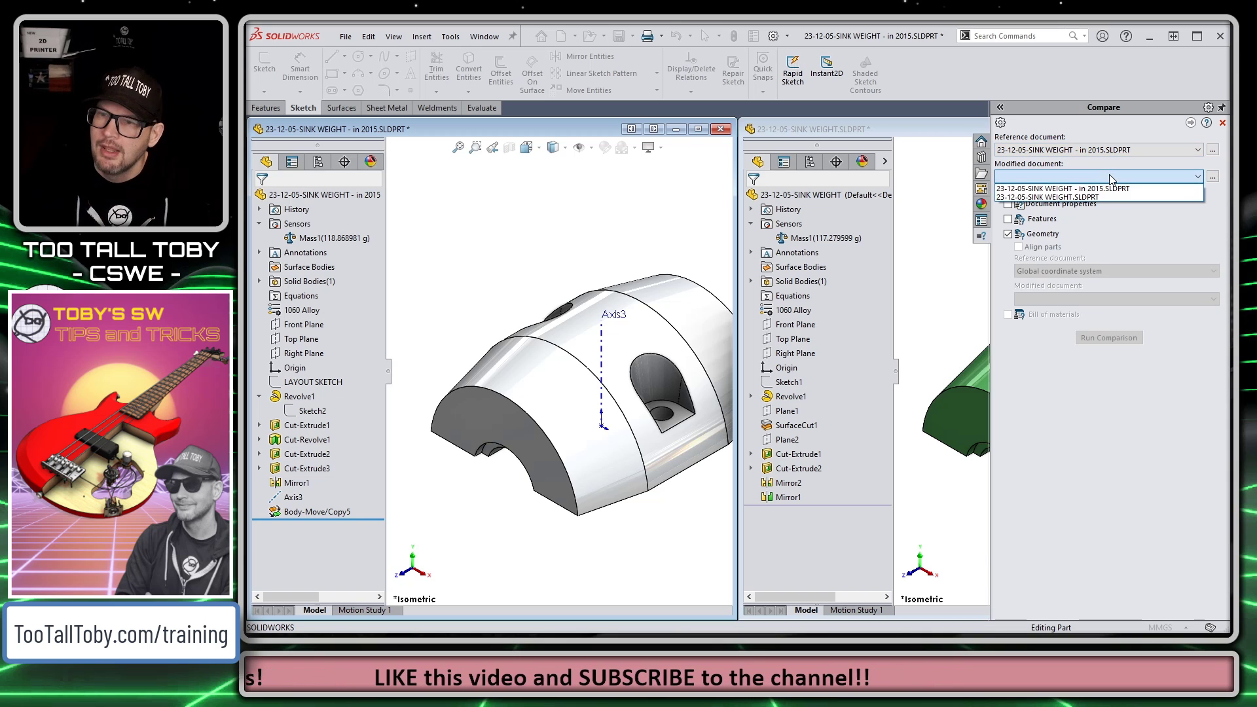
left_click(1078, 198)
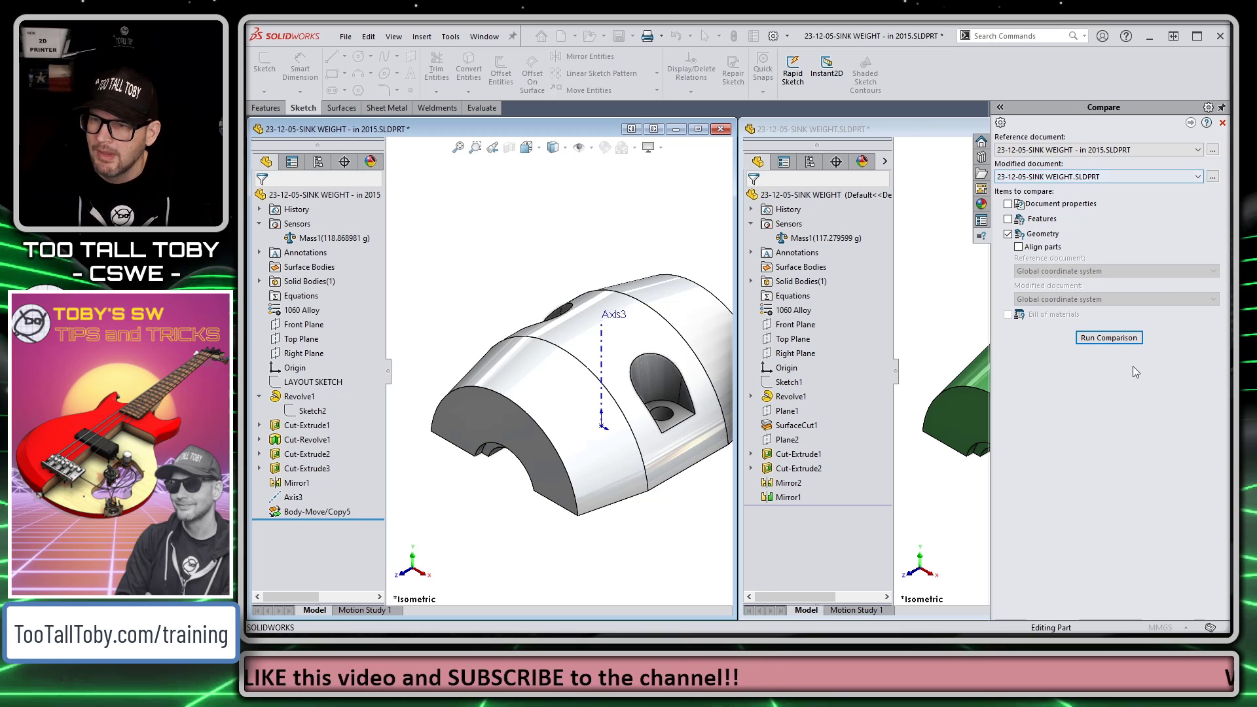
left_click(1109, 339)
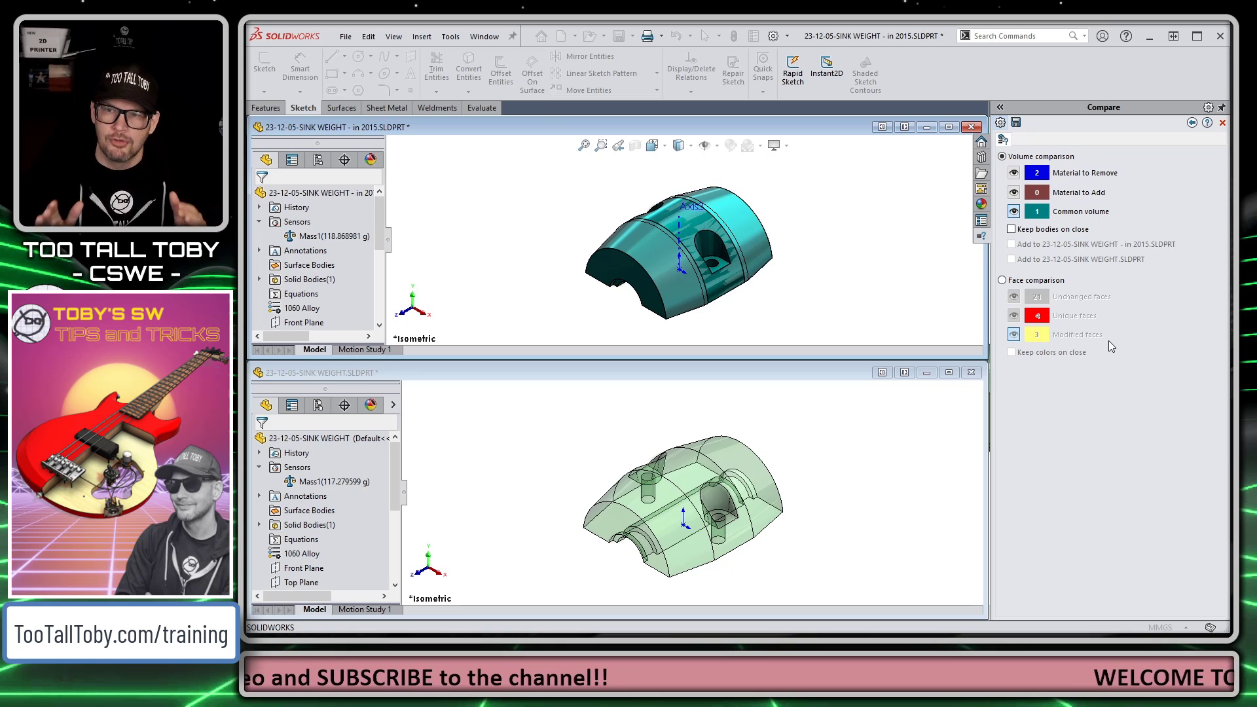
Step: Display the Material to Remove and Material to Add volumes together with the common volume in the comparison results
left_click(1014, 174)
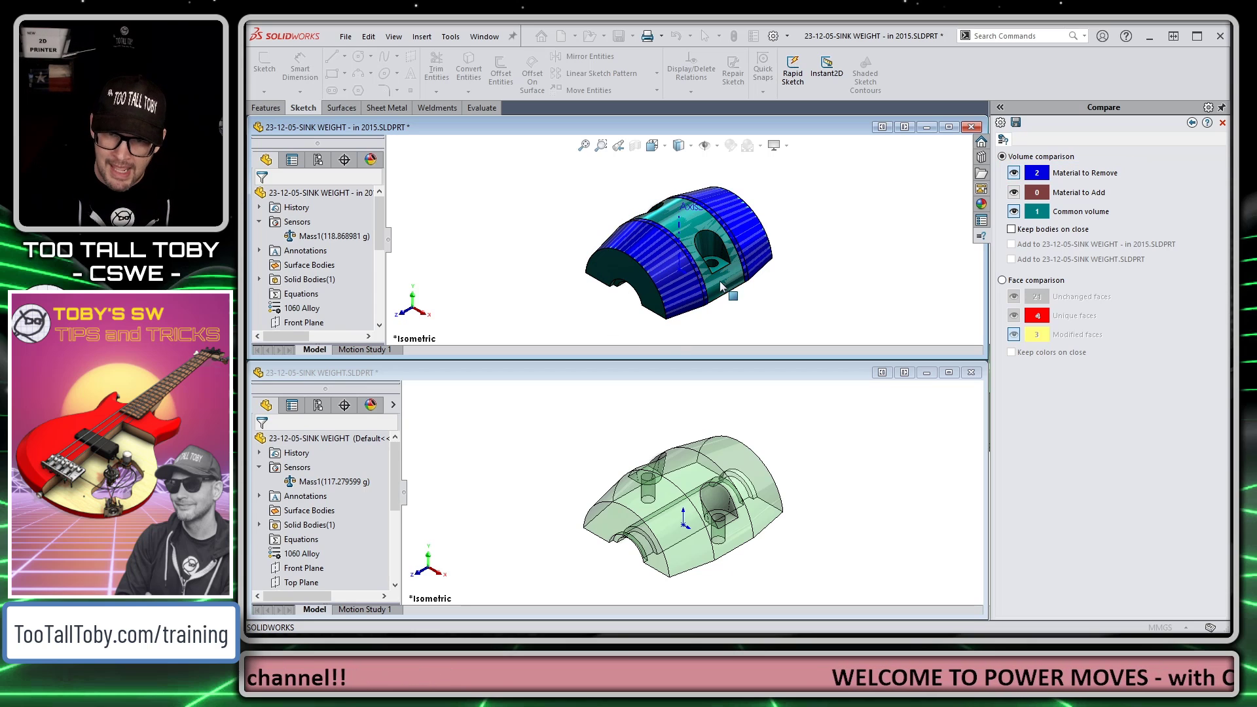
left_click(1013, 192)
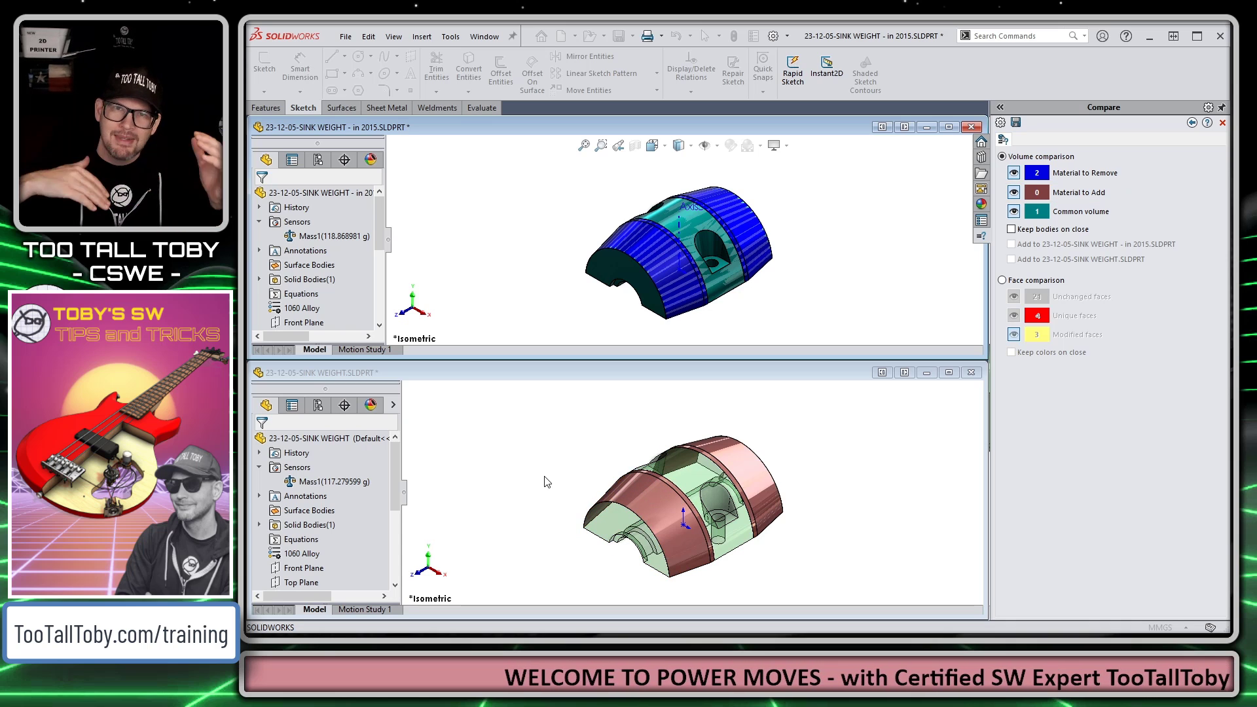
left_click(1014, 211)
left_click(1014, 211)
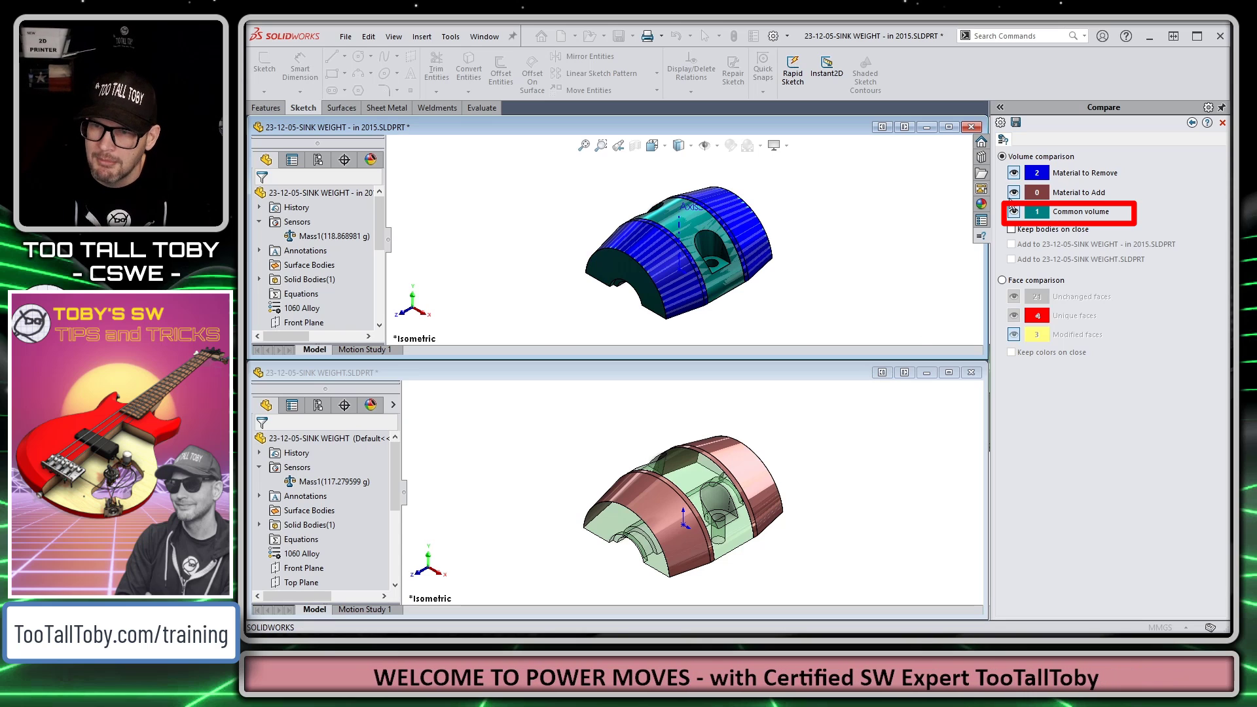
Step: Isolate the Material to Remove volume for inspection, hide all comparison volumes, and close the Compare utility
left_click(1013, 173)
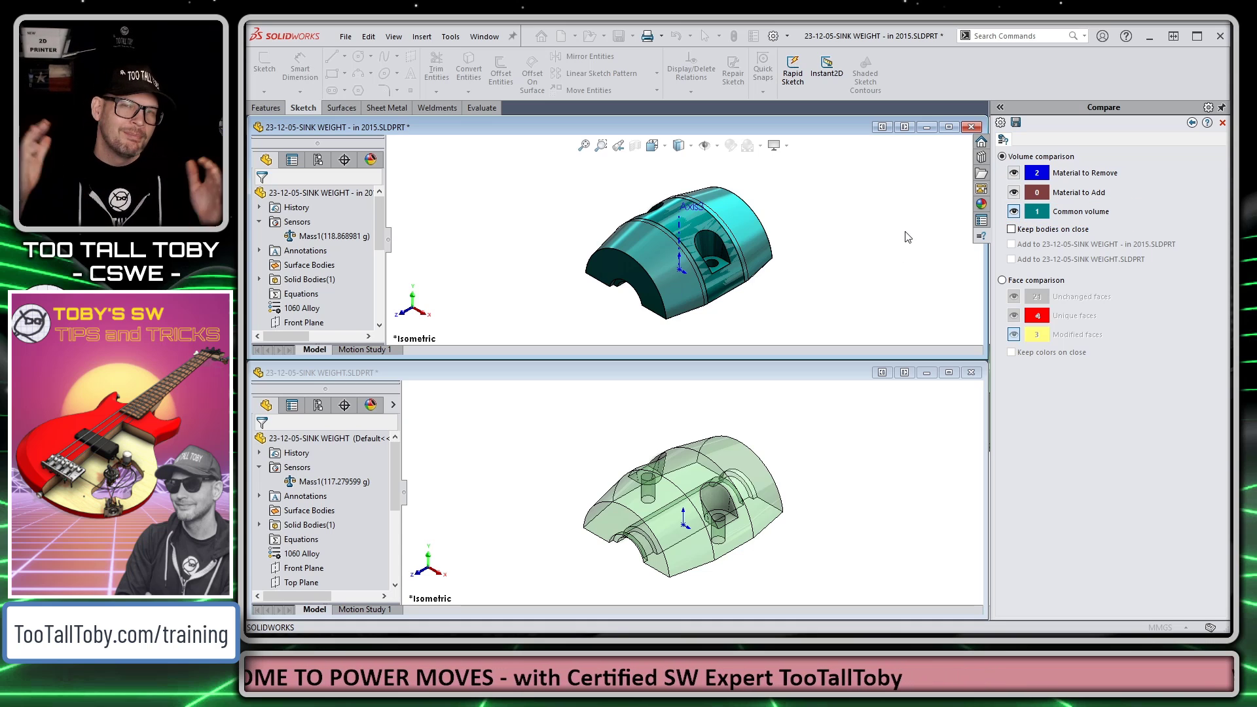
left_click(1014, 211)
left_click(1014, 173)
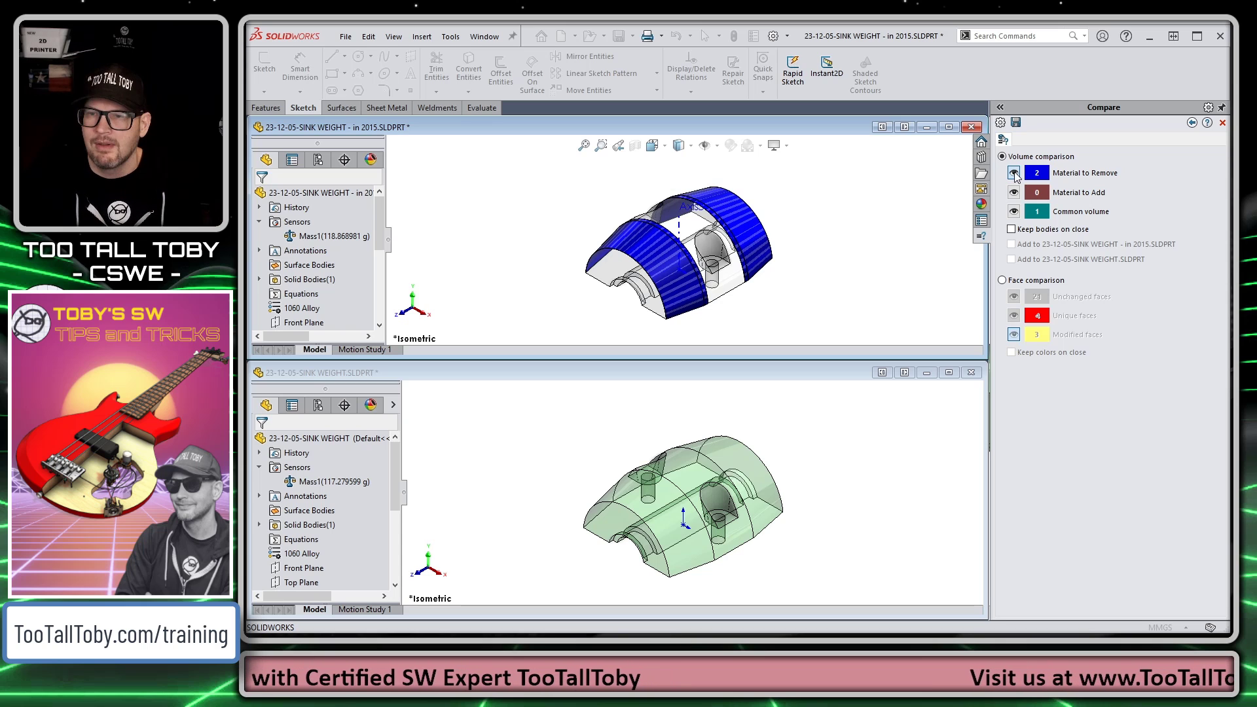
left_click(1013, 173)
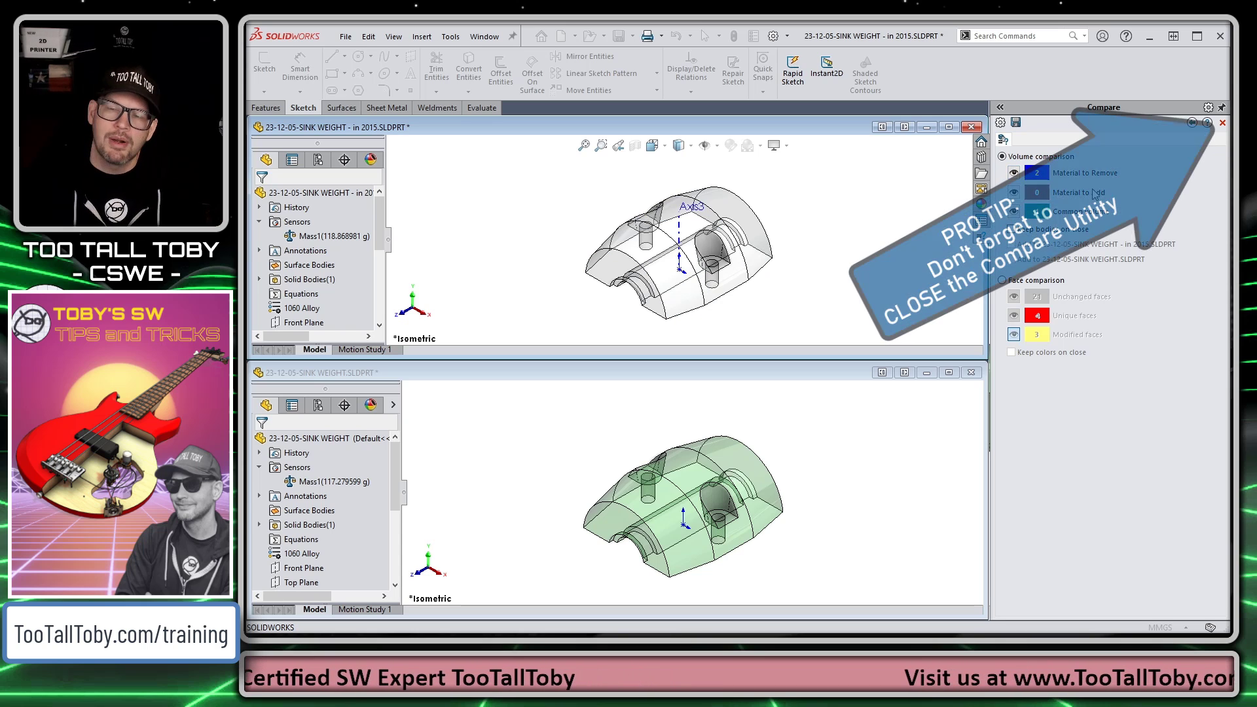
left_click(1222, 123)
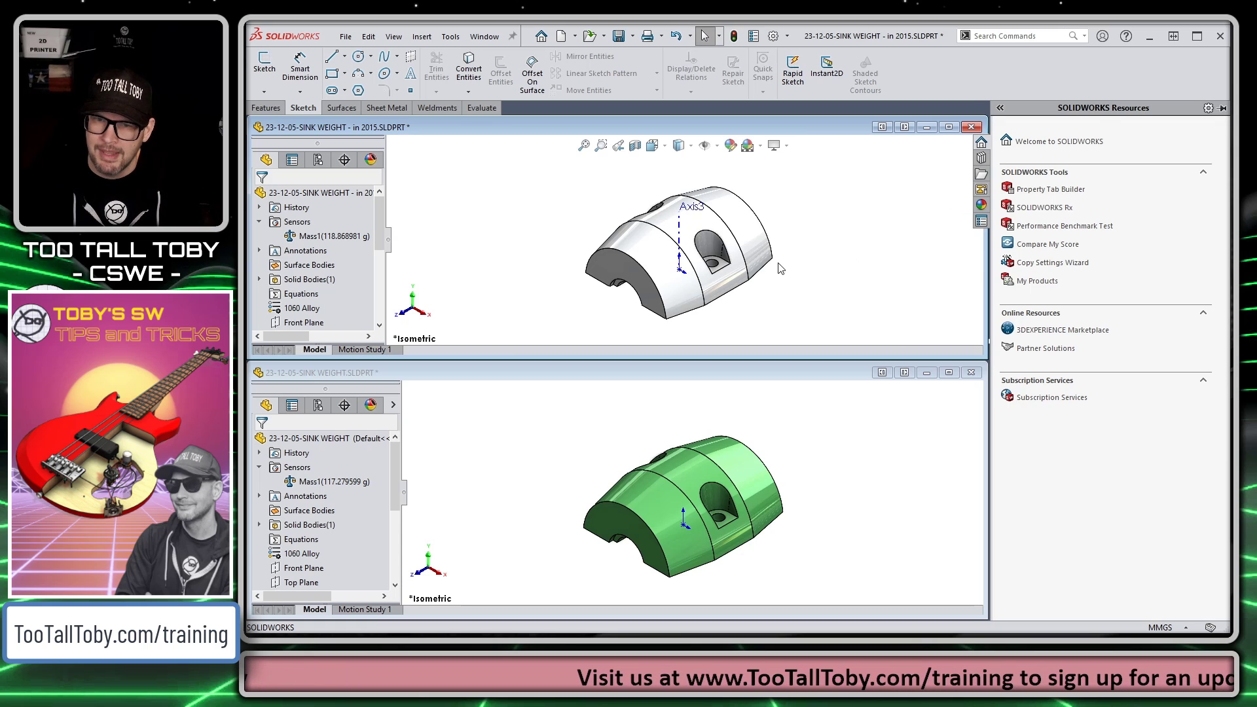
Step: Maximize the 2015 sink weight part window and roll the feature history back to just after Revolve1
double_click(567, 131)
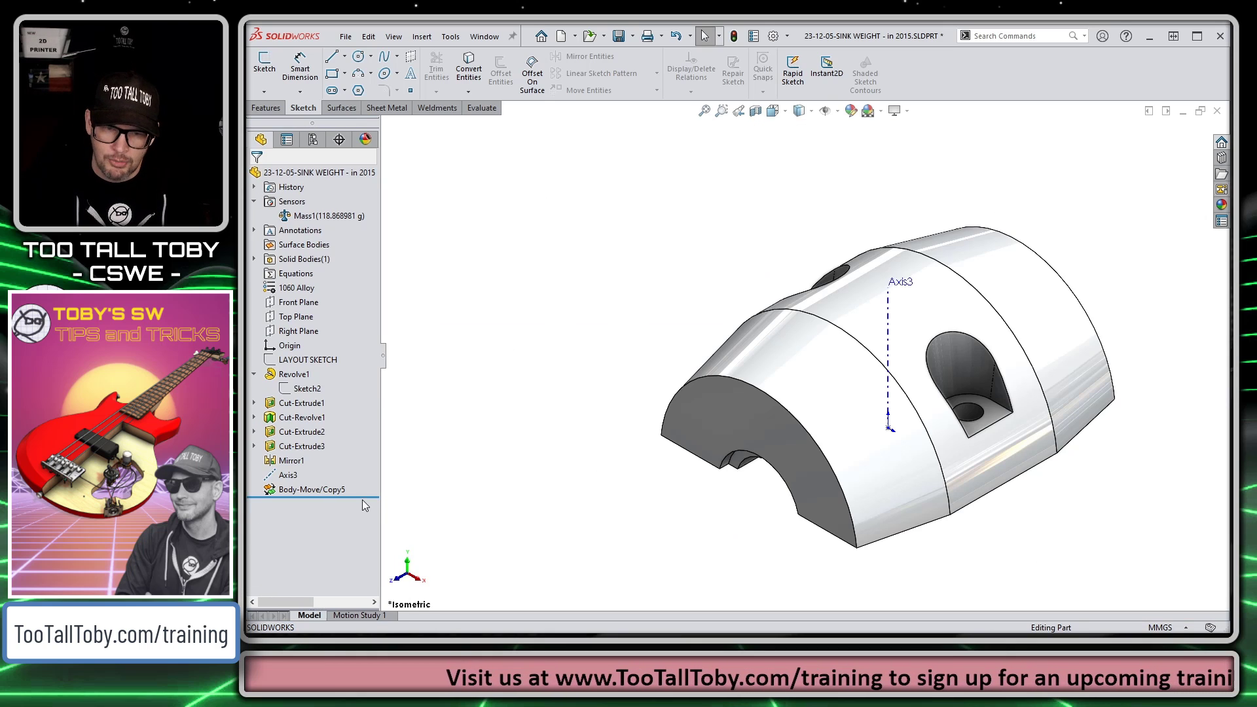
left_click_drag(362, 499, 363, 400)
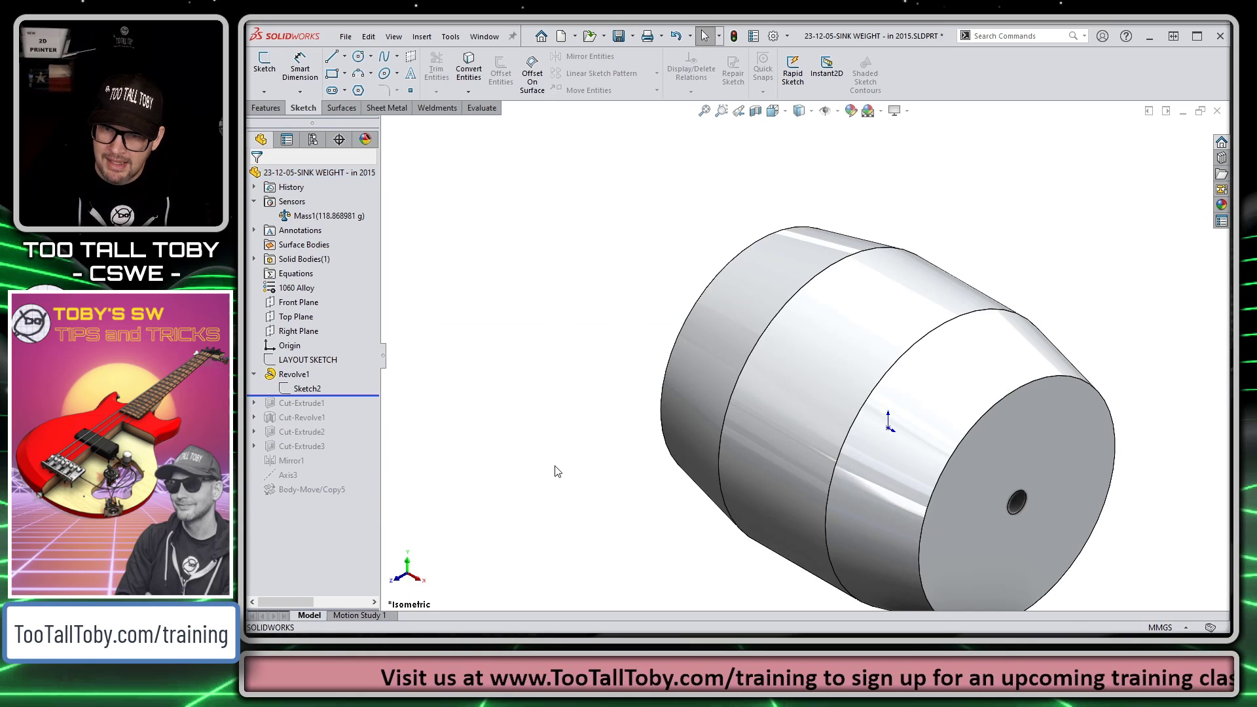
mouse_move(556, 472)
middle_mouse_down()
mouse_move(600, 421)
mouse_move(968, 584)
middle_mouse_up()
scroll(954, 480, "down", 3)
scroll(955, 480, "up", 3)
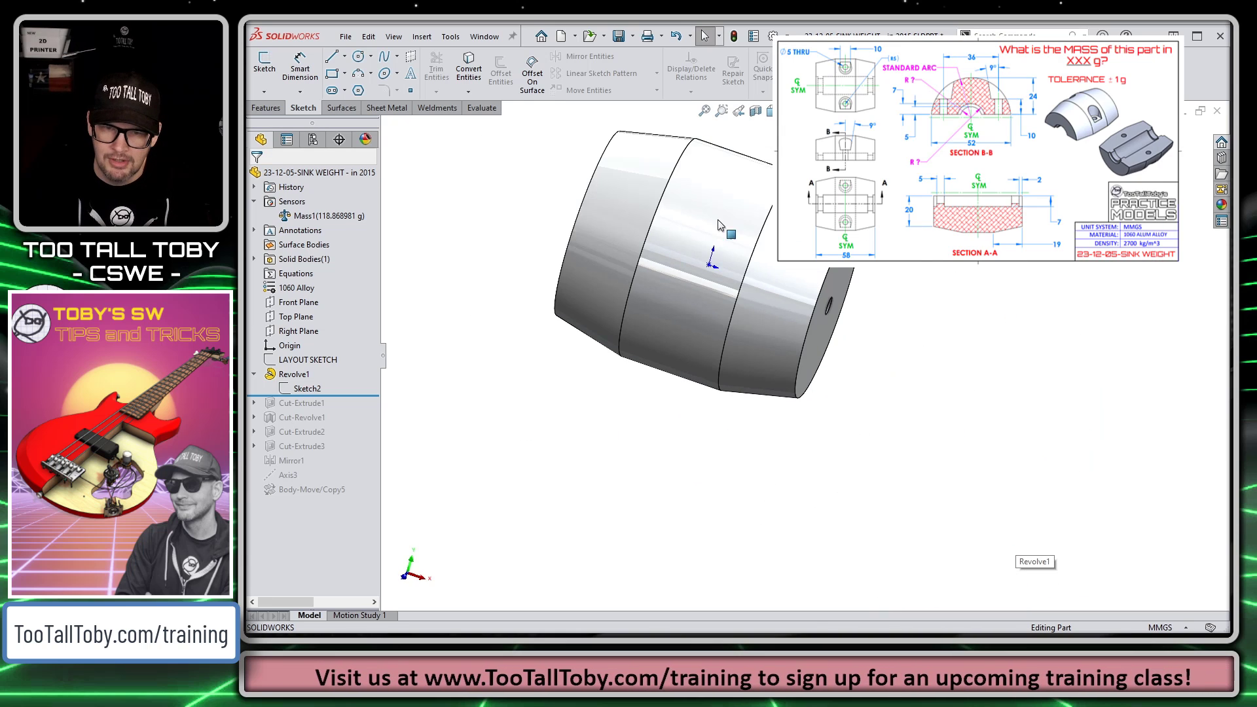
Step: Open Sketch2, the profile sketch of Revolve1, for editing
left_click(307, 389)
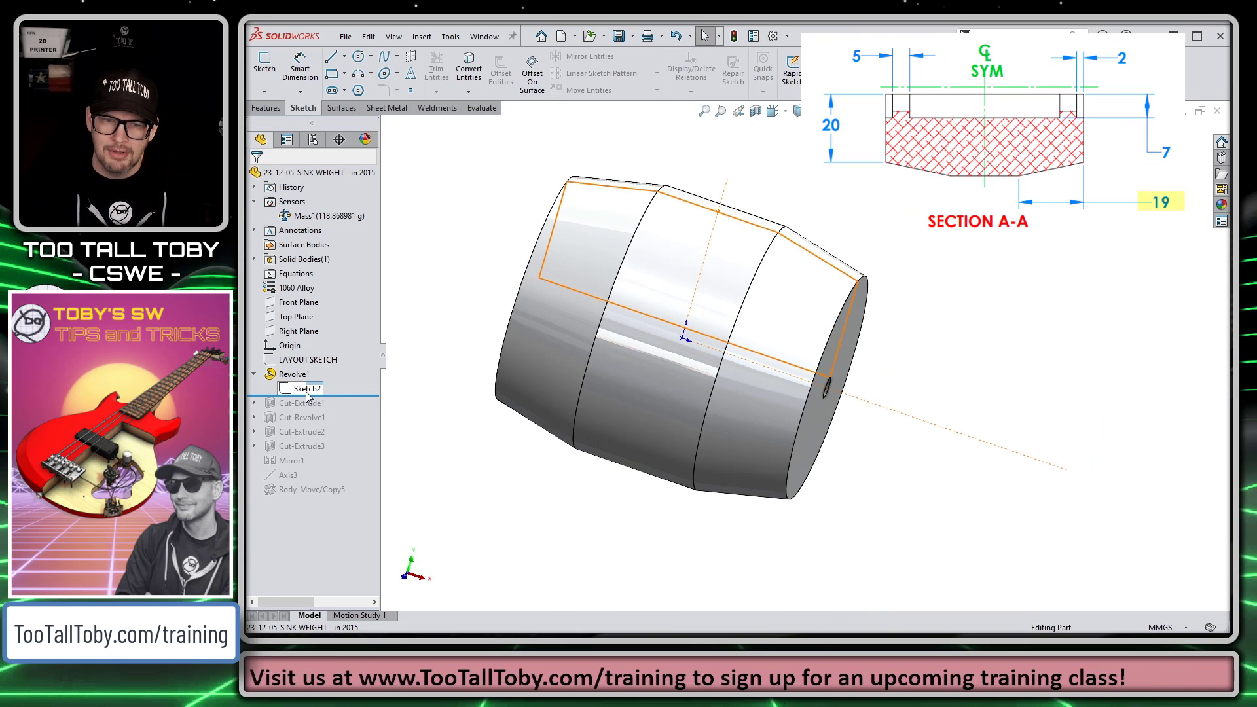
left_click(307, 389)
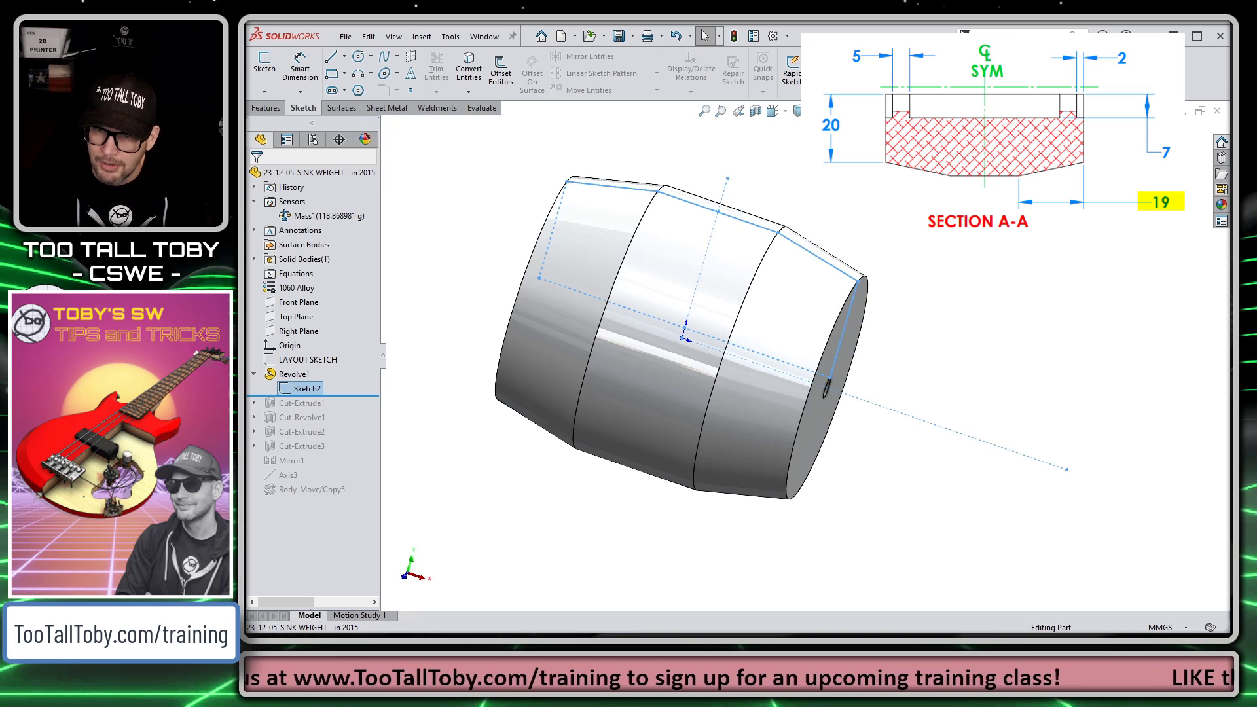
right_click(312, 390)
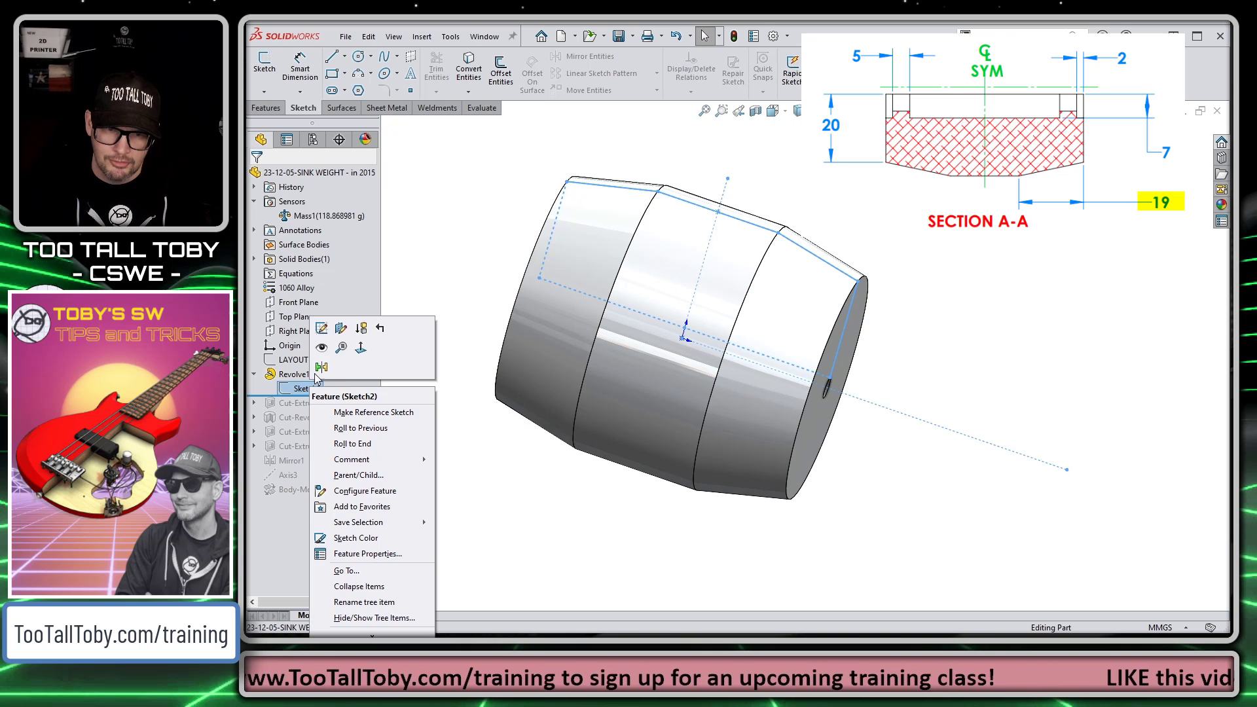
left_click(321, 330)
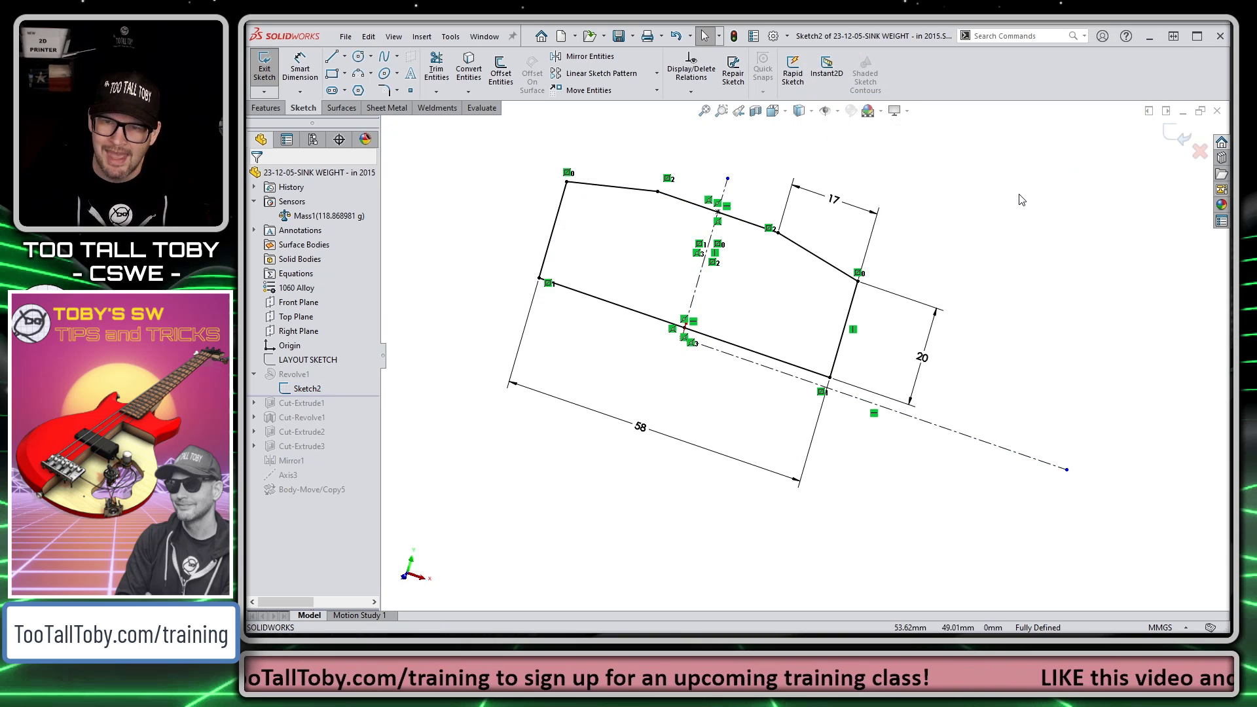